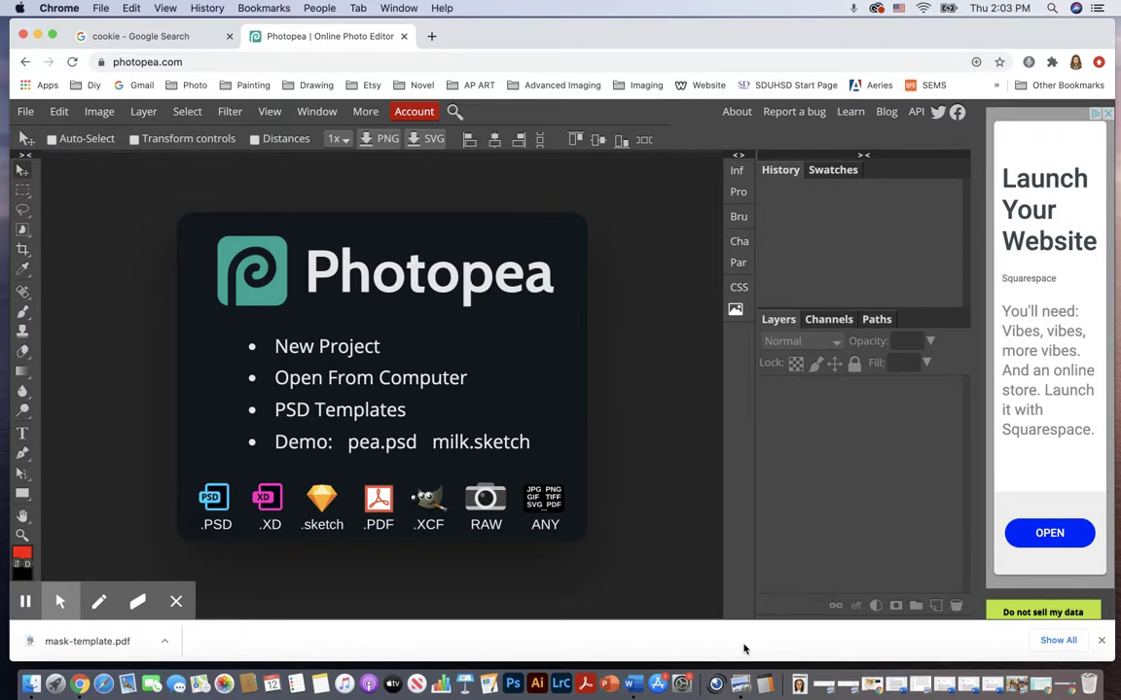
- Start a new document named patterns-practice
left_click(27, 112)
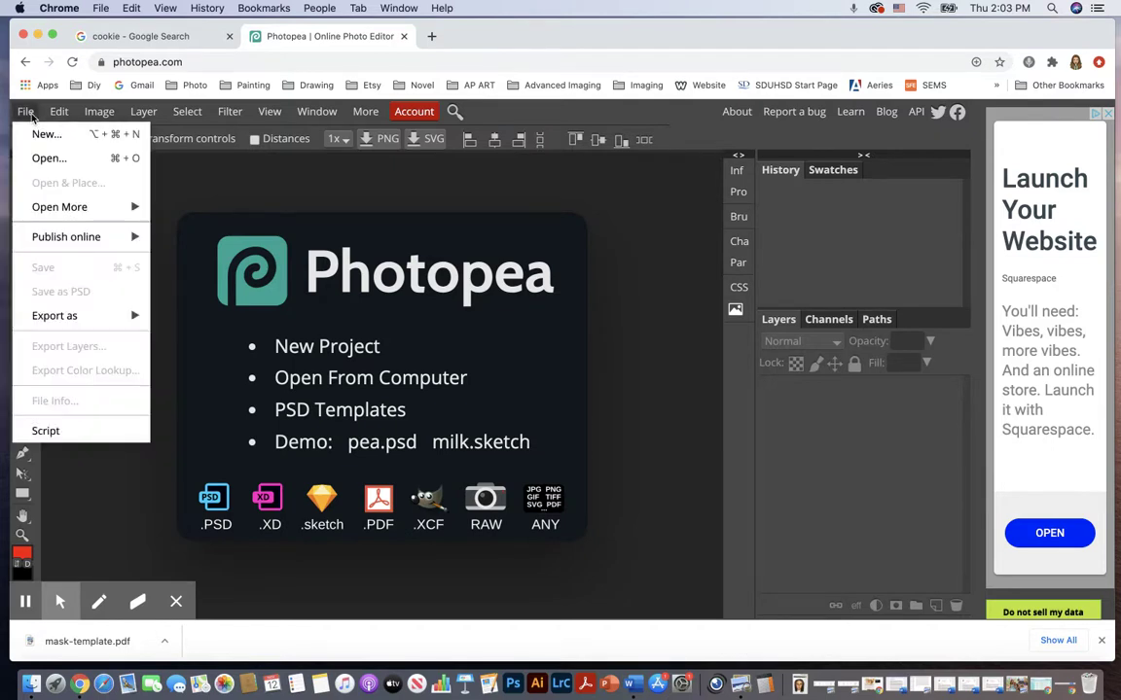
left_click(74, 139)
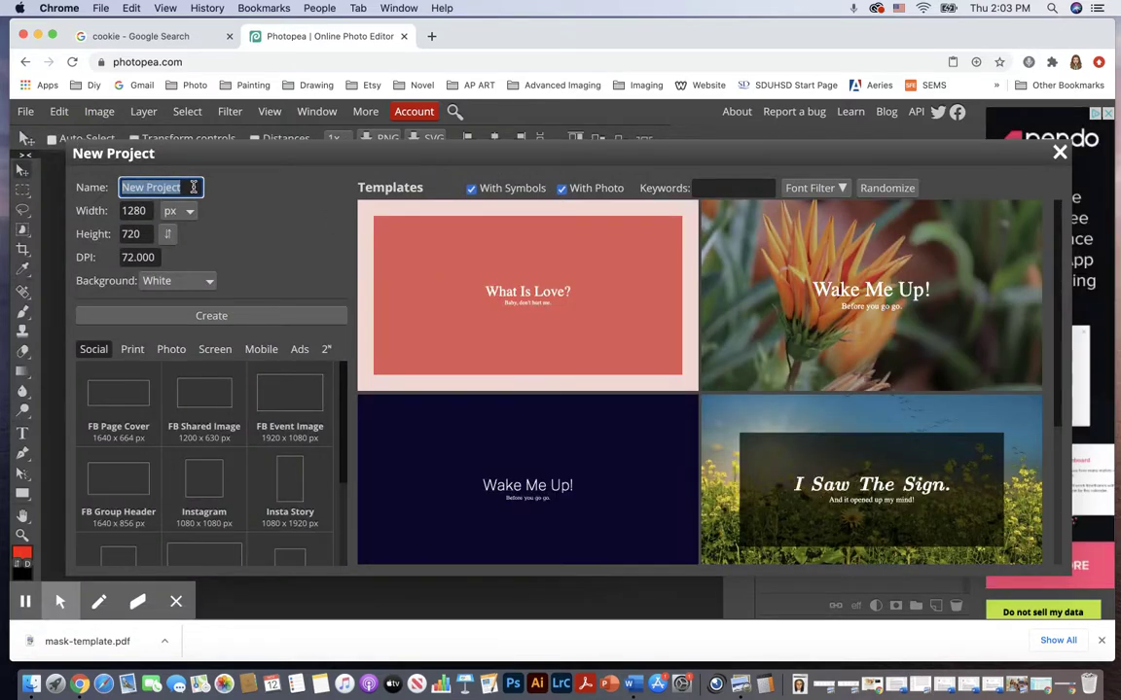
type("patterns")
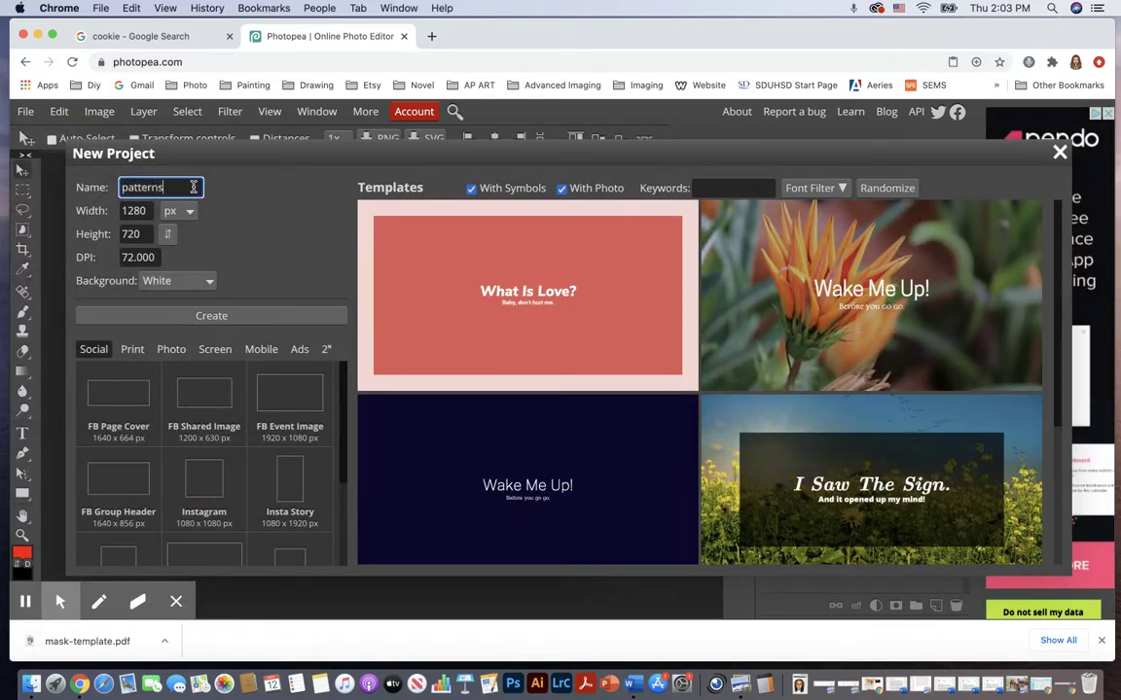
type("-practice")
left_click(207, 206)
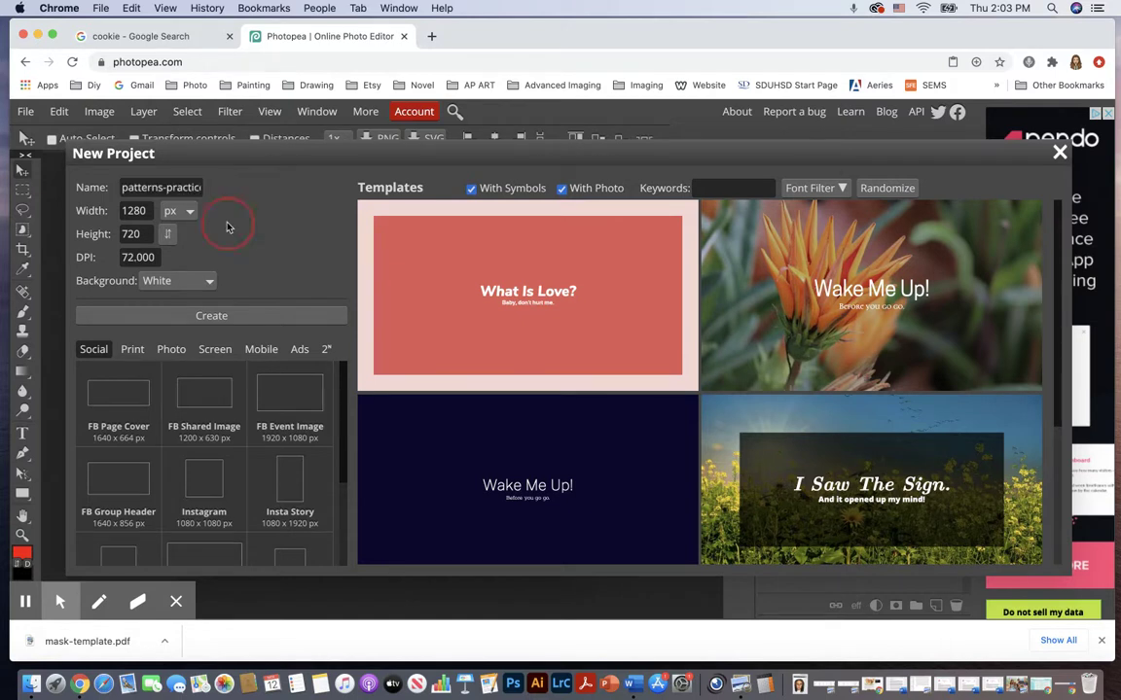
- Make the document 10 × 8 inches at 150 DPI and create it
left_click(176, 211)
left_click(172, 253)
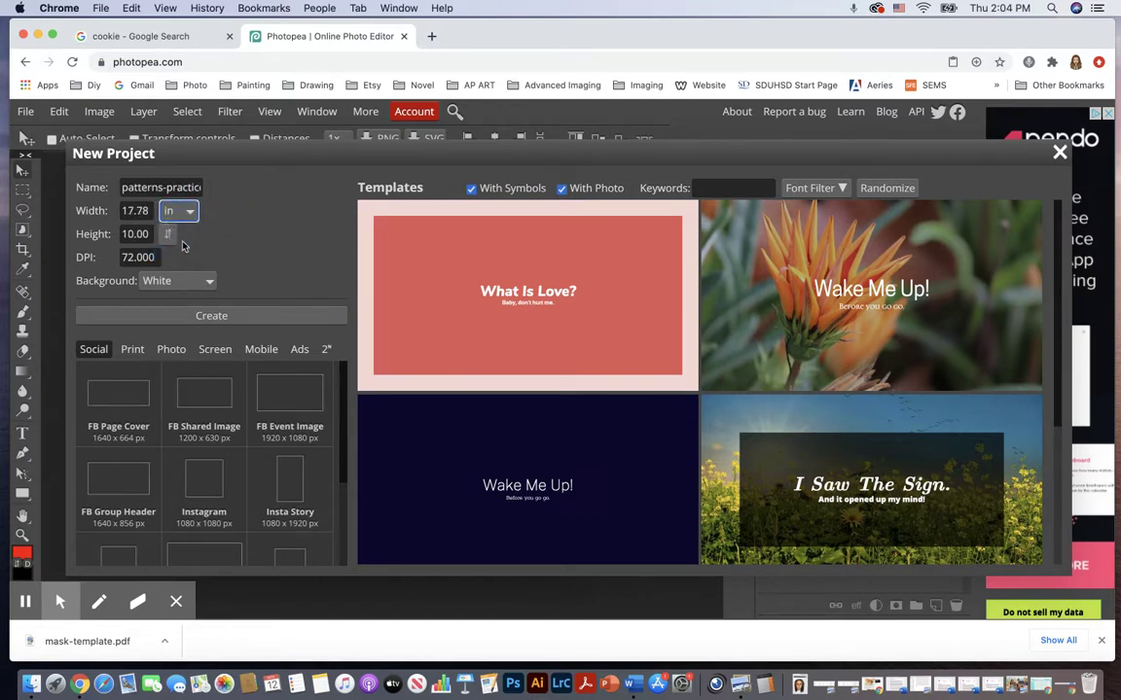
double_click(134, 210)
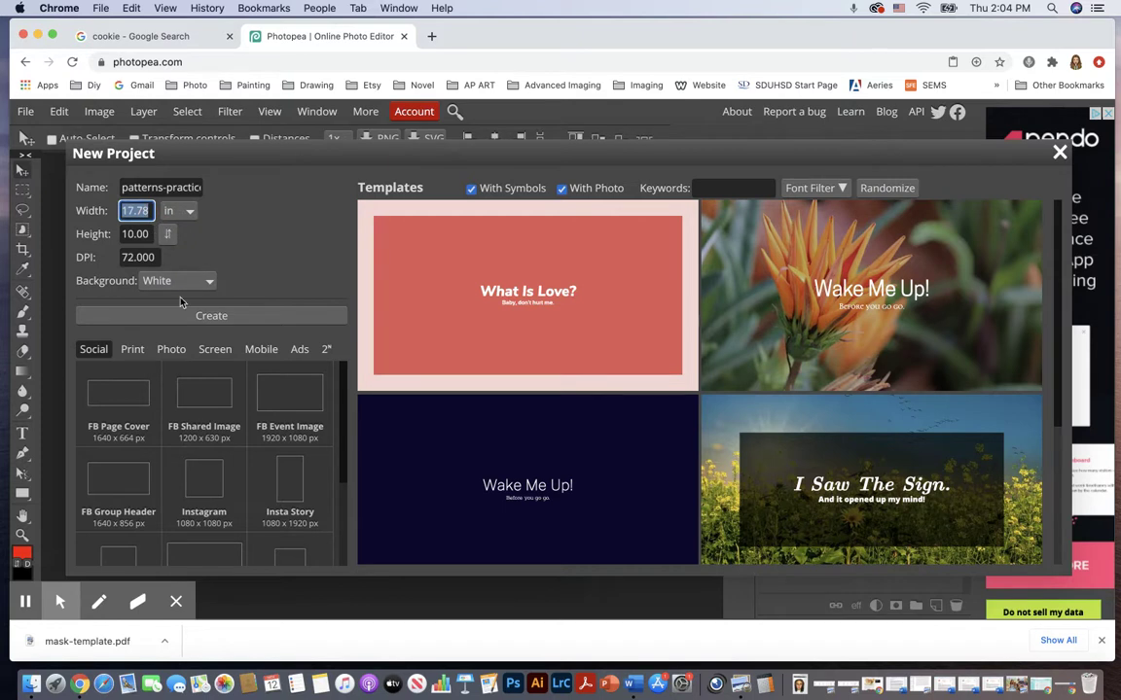
type("10")
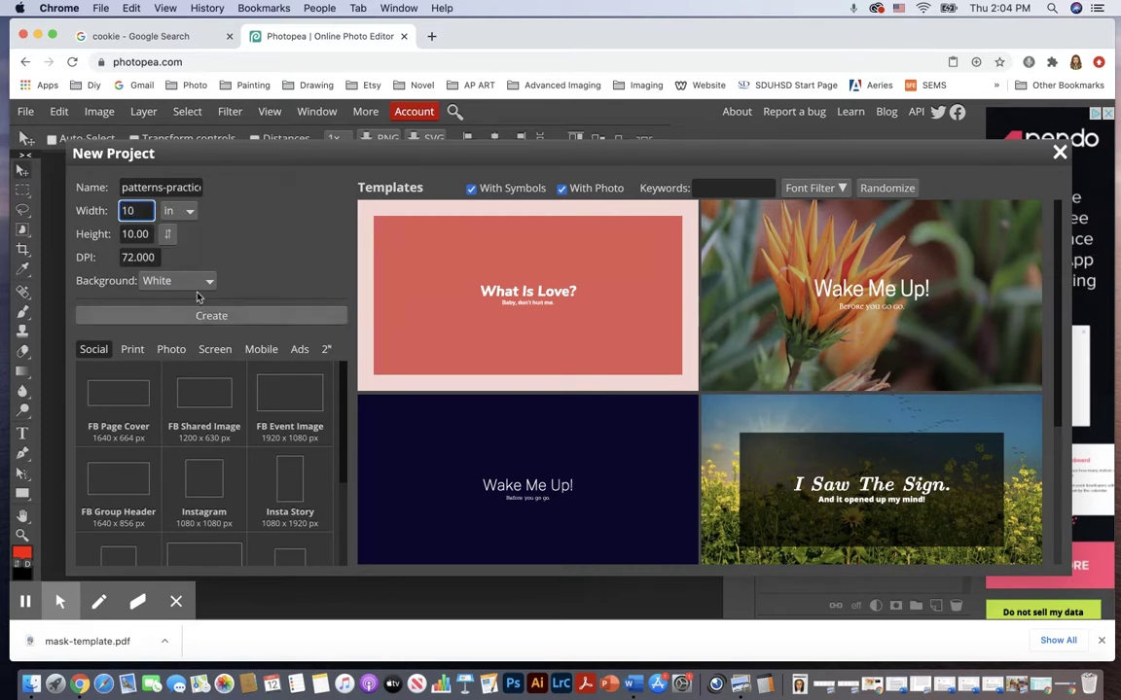
key("Tab")
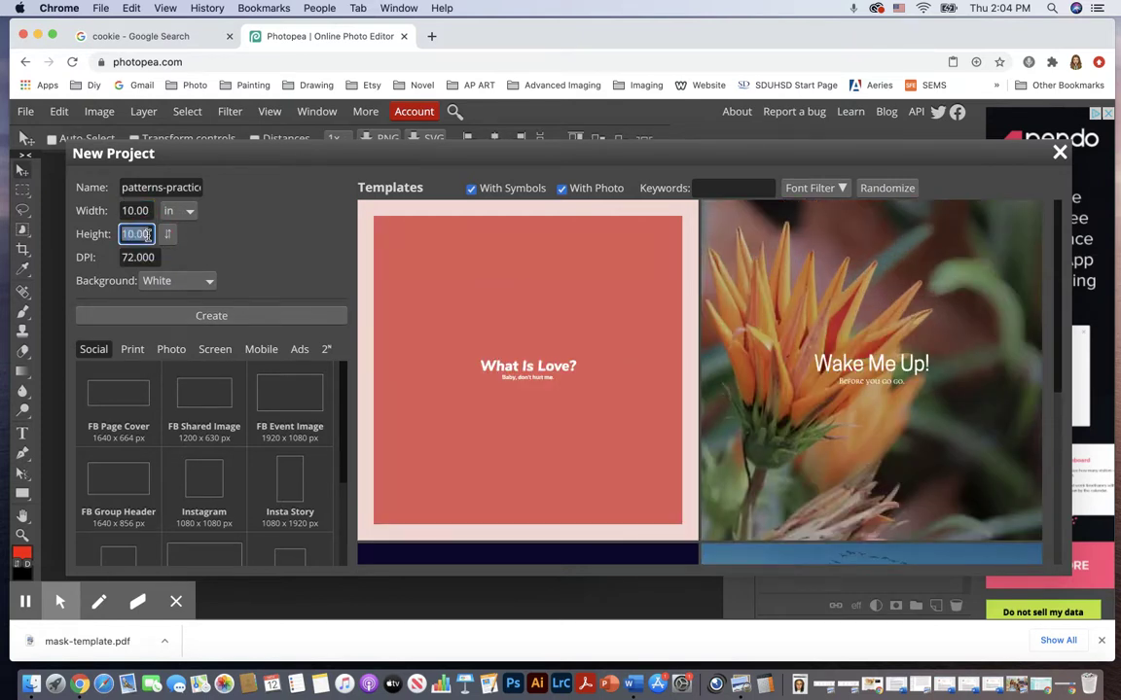
type("8")
left_click(143, 256)
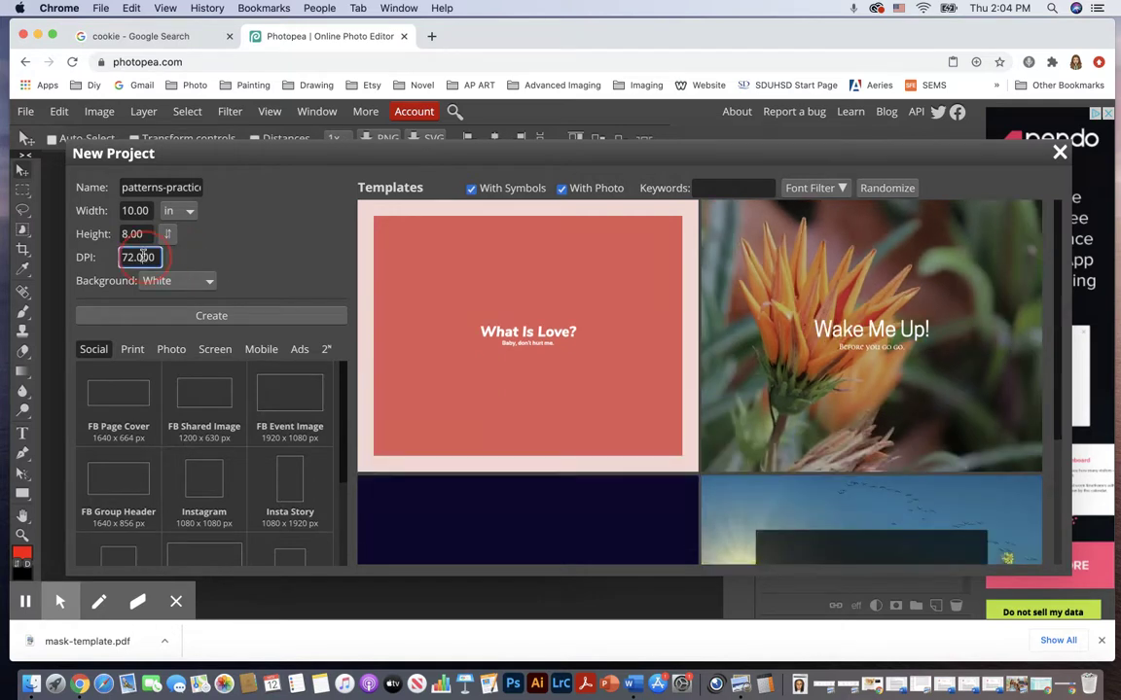
type("150")
key("Tab")
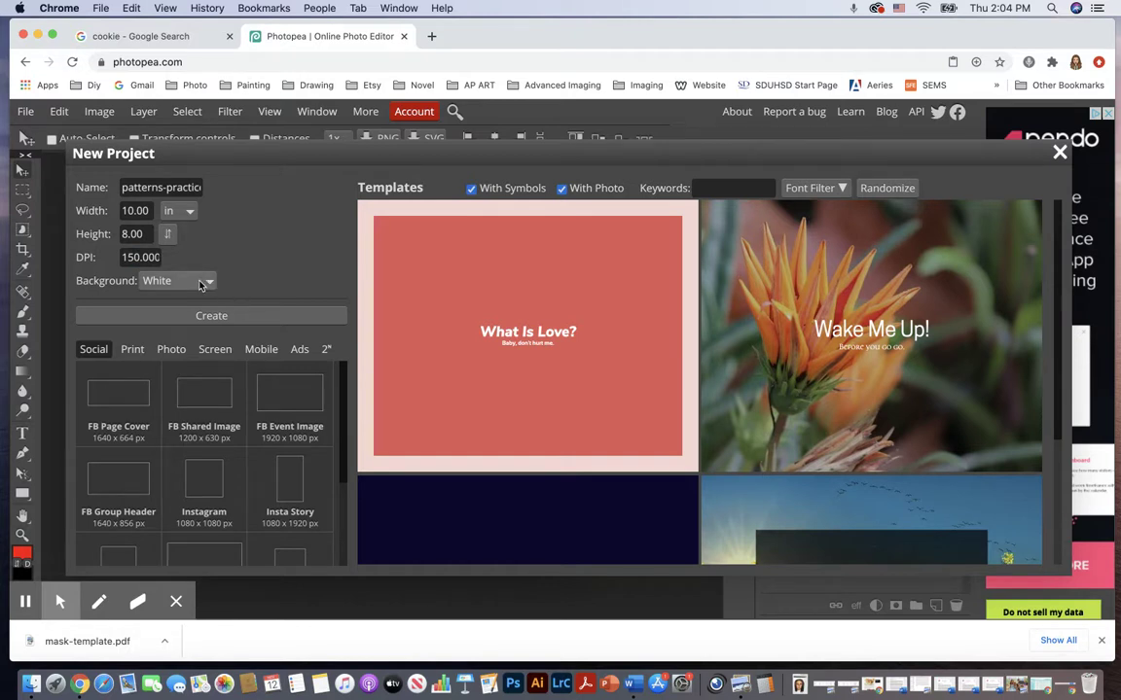
left_click(269, 322)
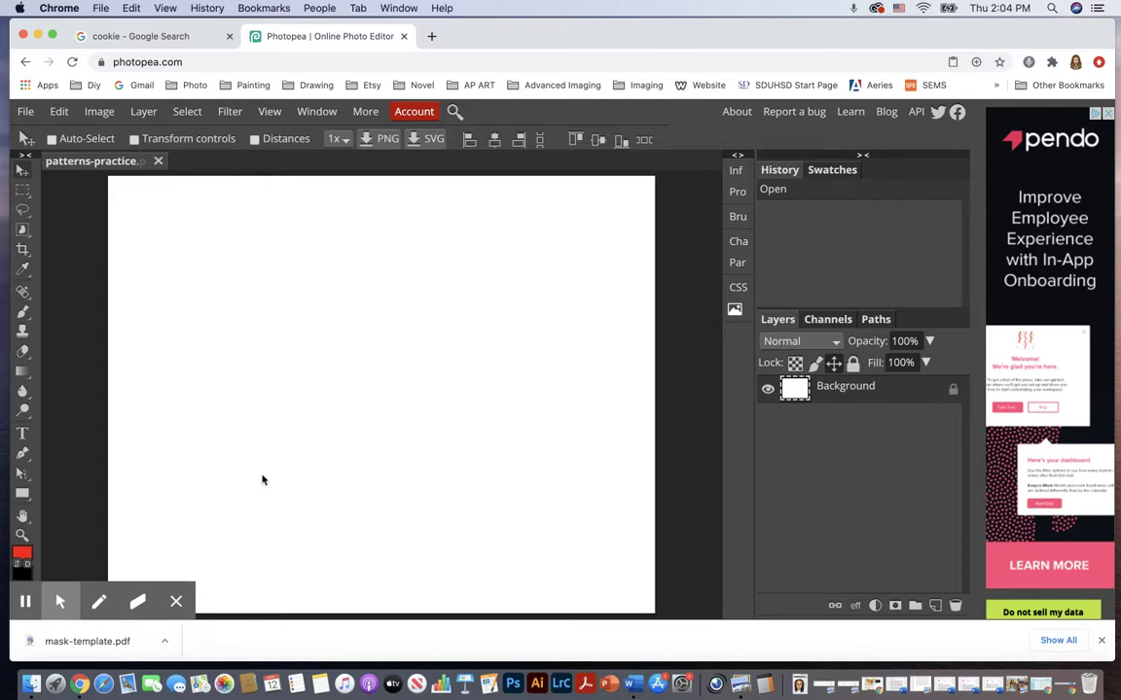
- Type the word COOKIE on the canvas and select it
left_click(23, 433)
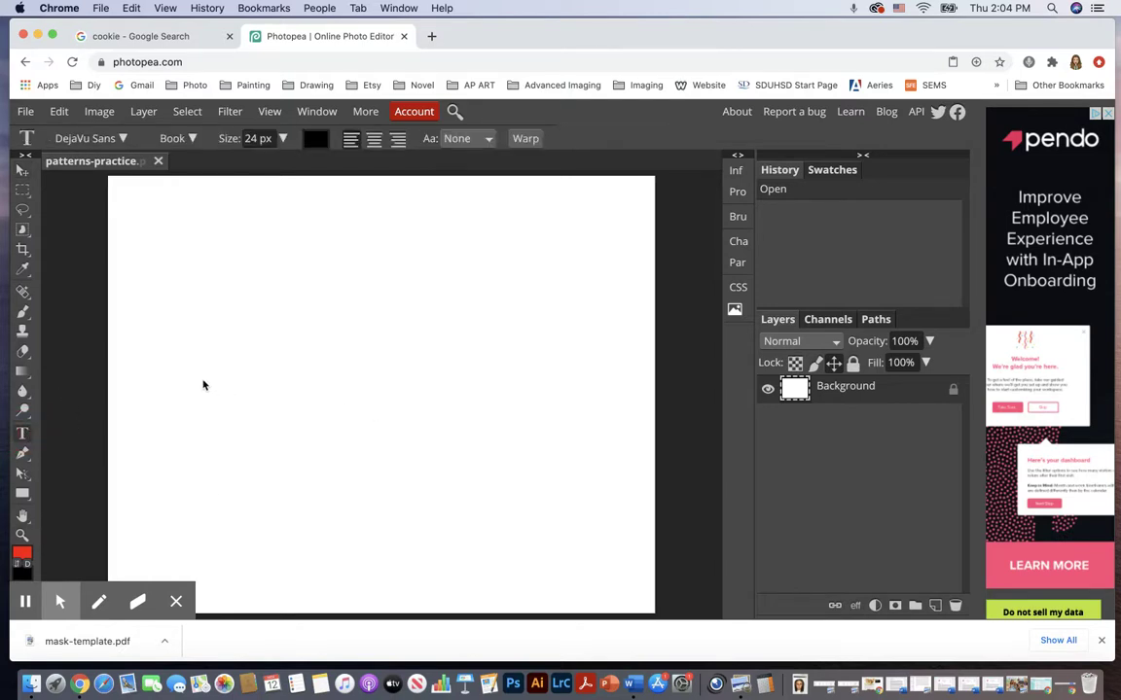
left_click(225, 383)
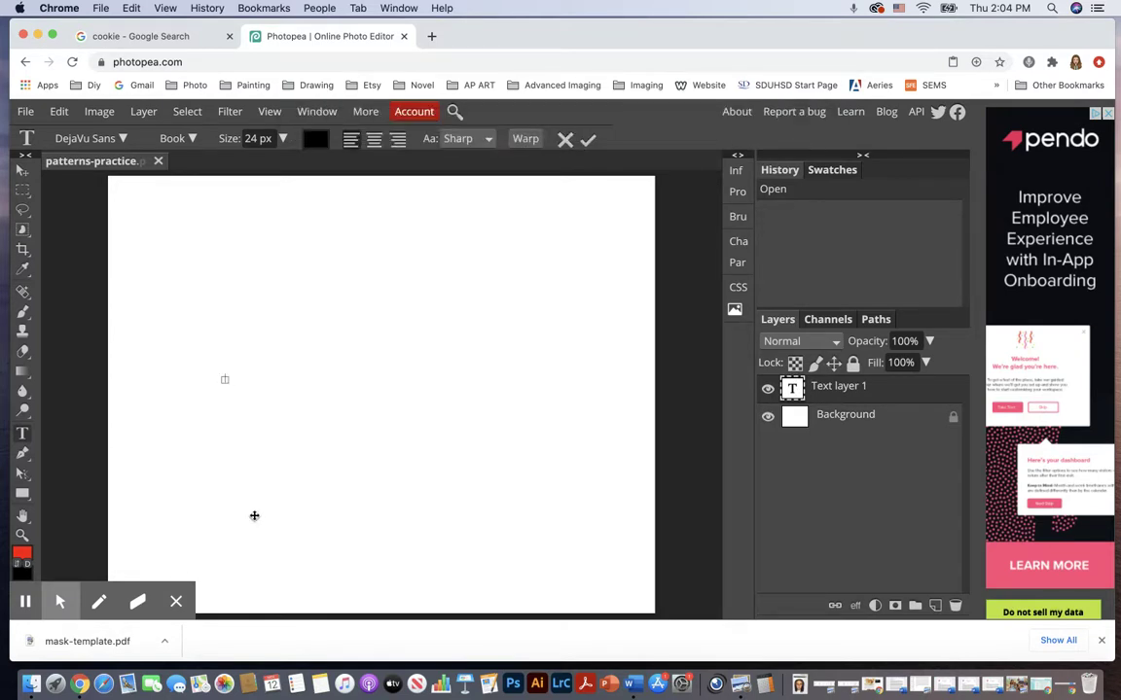
type("COOKIE")
left_click_drag(226, 377, 265, 380)
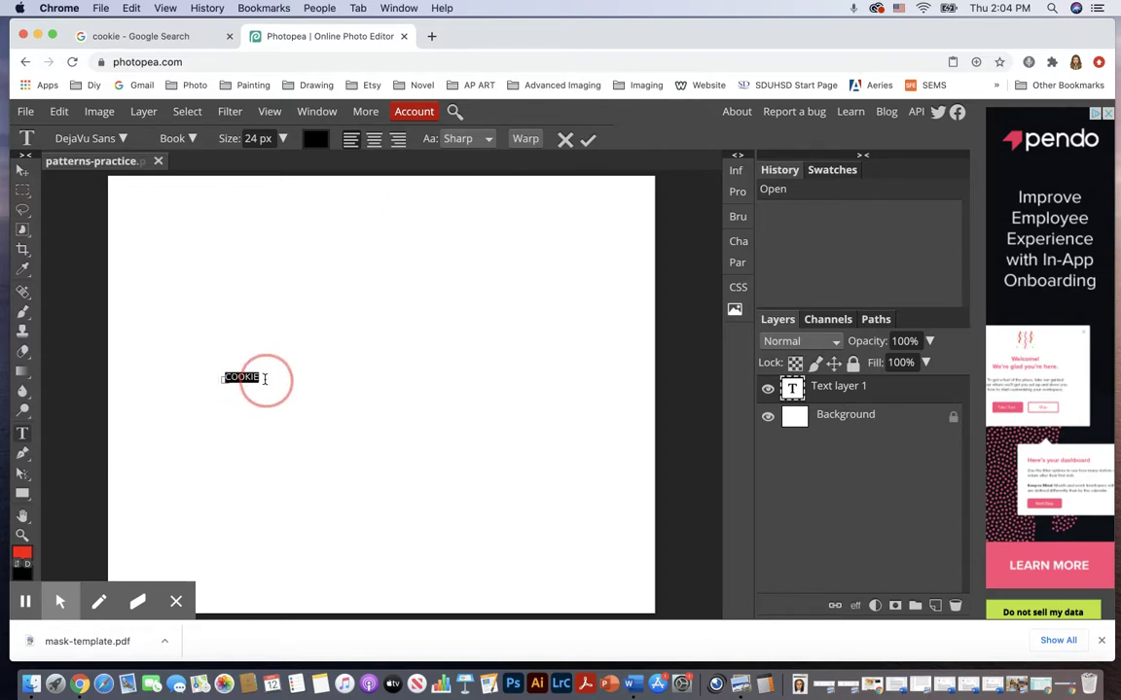
- Set COOKIE's font to Denk One
left_click(124, 139)
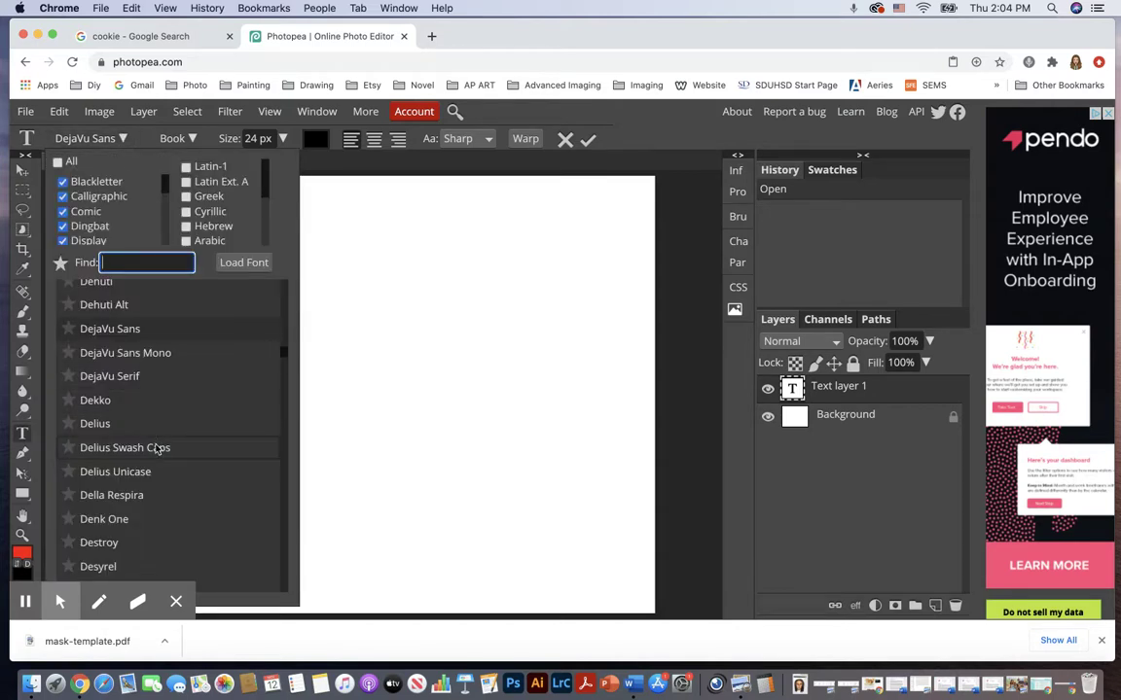
scroll(154, 450, "down", 1)
scroll(154, 449, "down", 3)
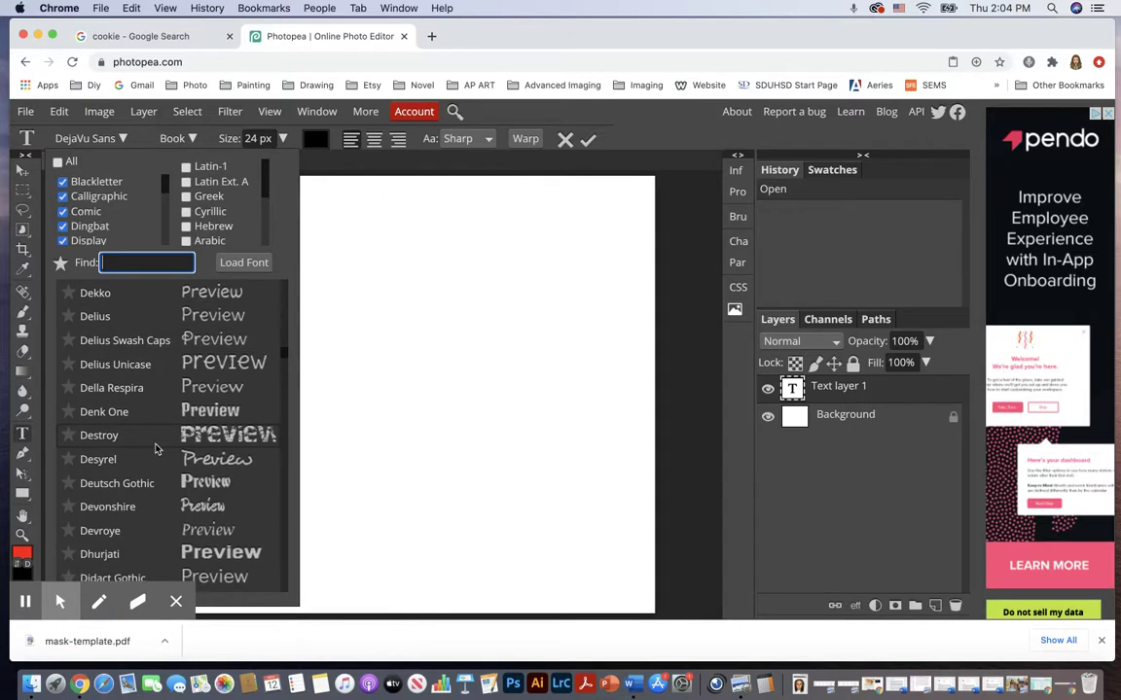
left_click(195, 411)
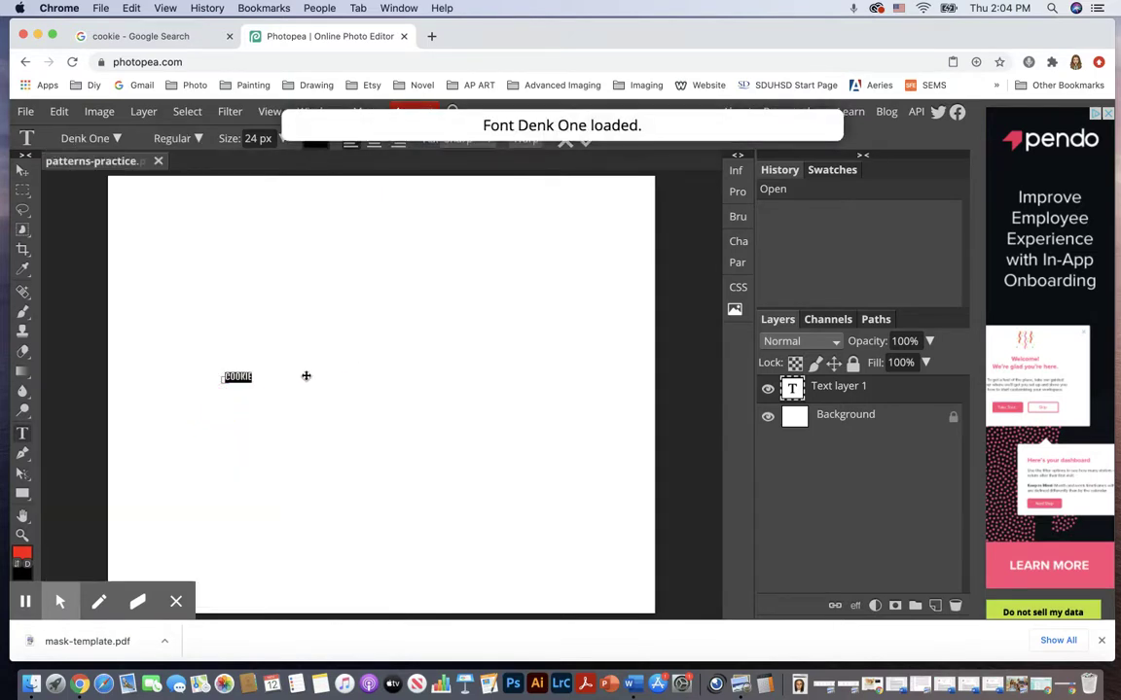
- Size COOKIE to 250 px and shift it slightly up-left on the canvas
left_click(282, 138)
left_click_drag(258, 167, 292, 168)
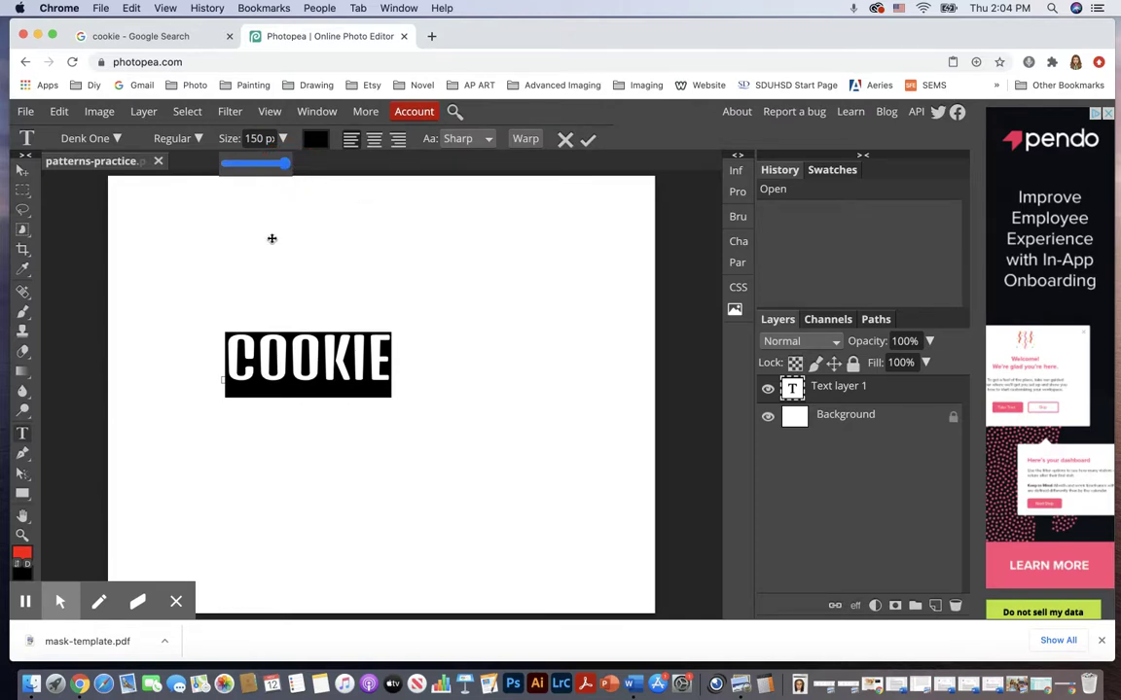
left_click(261, 139)
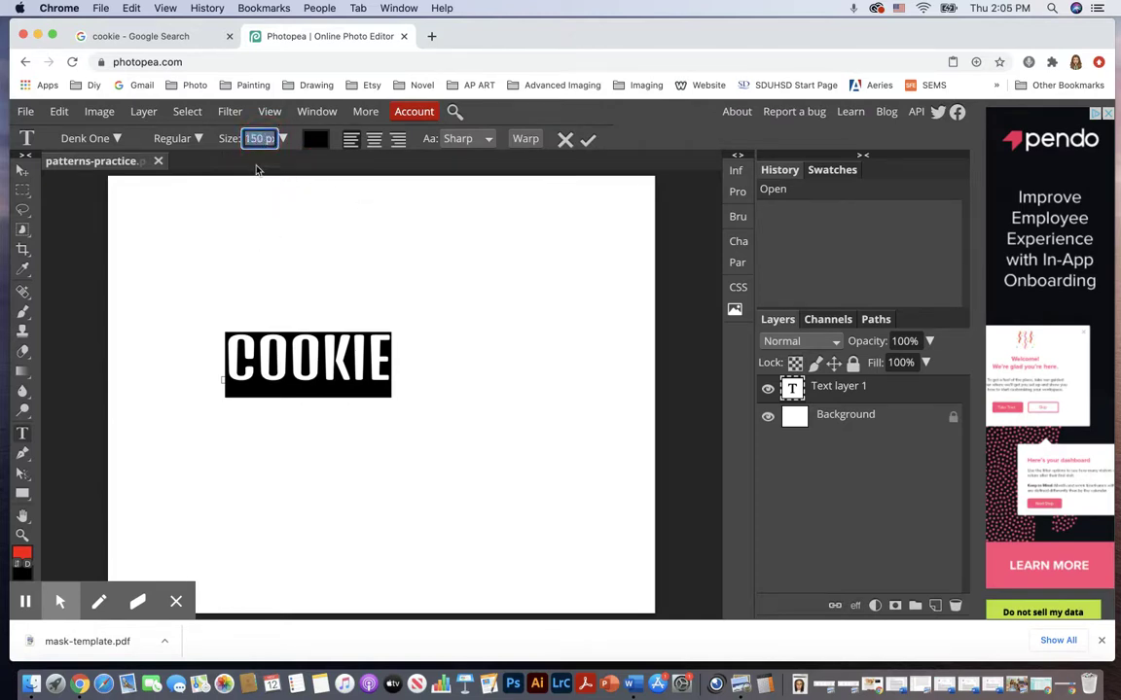
key("BackSpace")
key("BackSpace")
key("BackSpace")
type("250")
key("Return")
left_click(24, 171)
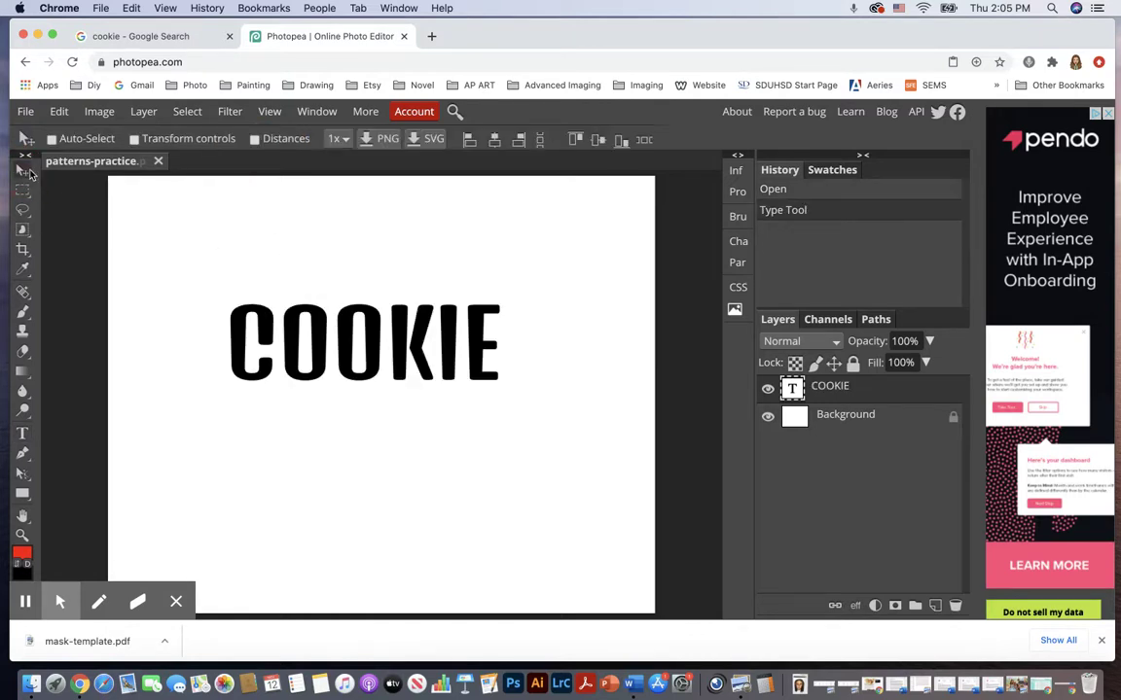
left_click_drag(379, 317, 369, 303)
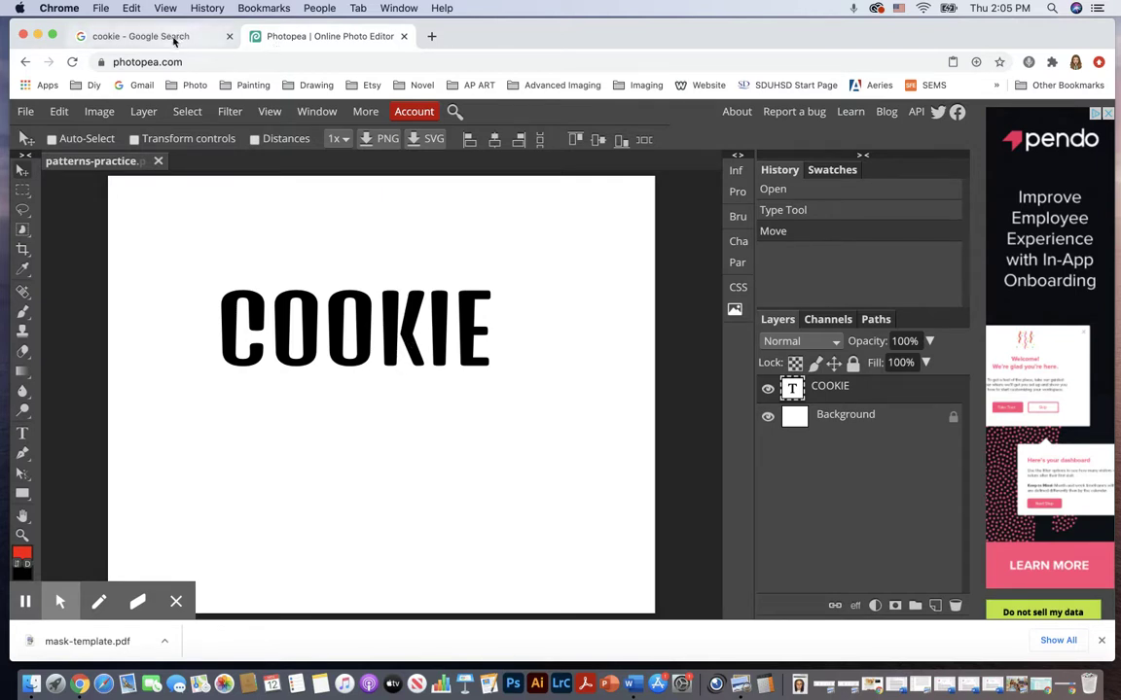
- Preview the single chocolate chip cookie photo in Google Images, then return to Photopea
left_click(173, 39)
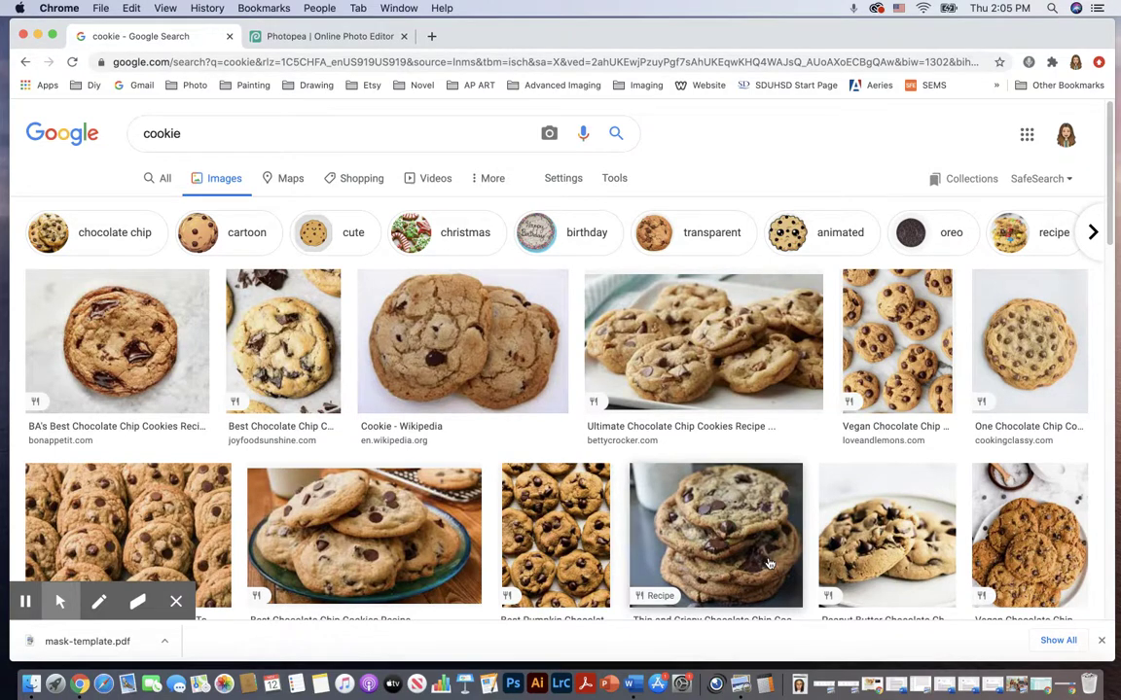
left_click(1036, 349)
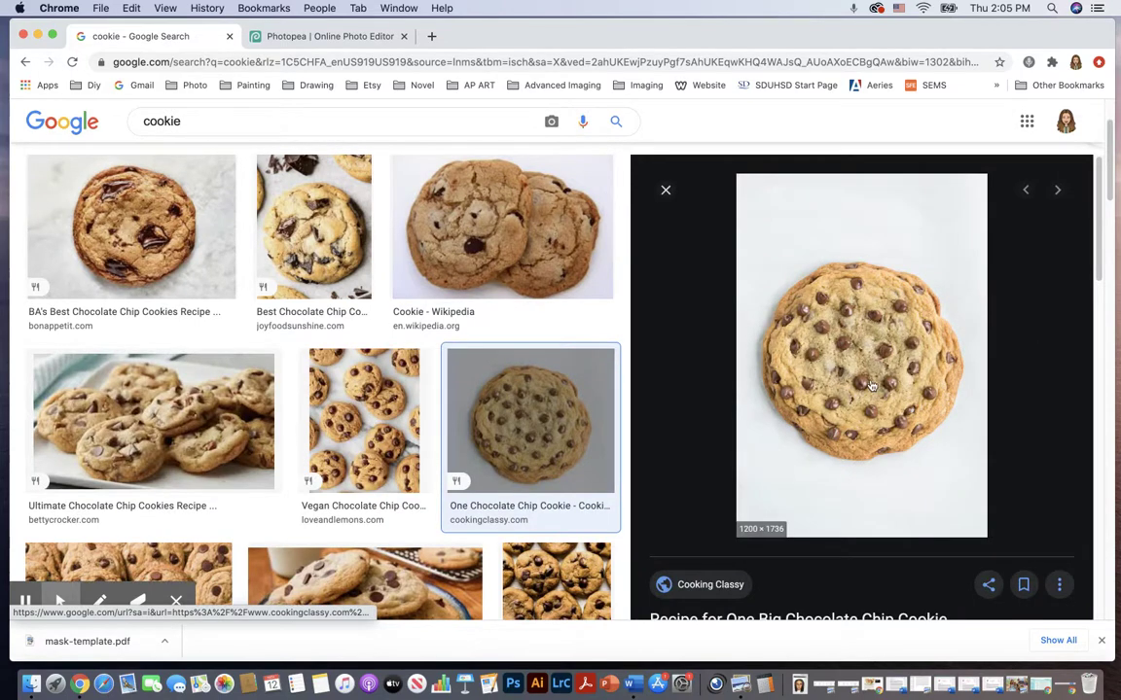
left_click_drag(874, 34, 545, 41)
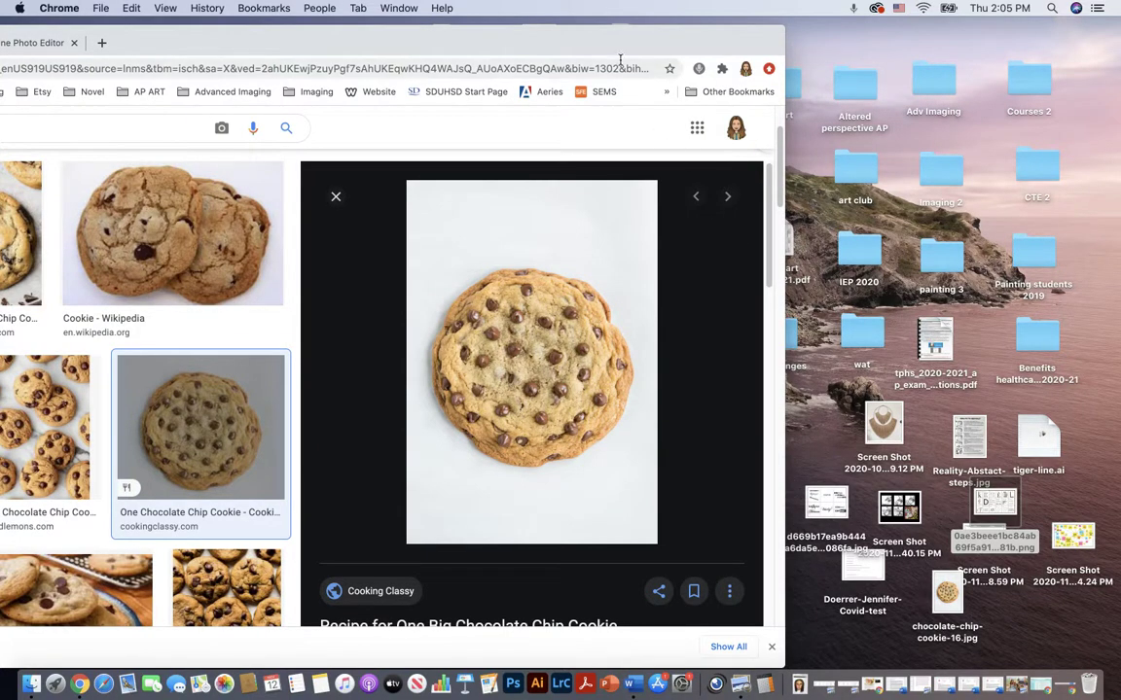
left_click_drag(549, 46, 868, 48)
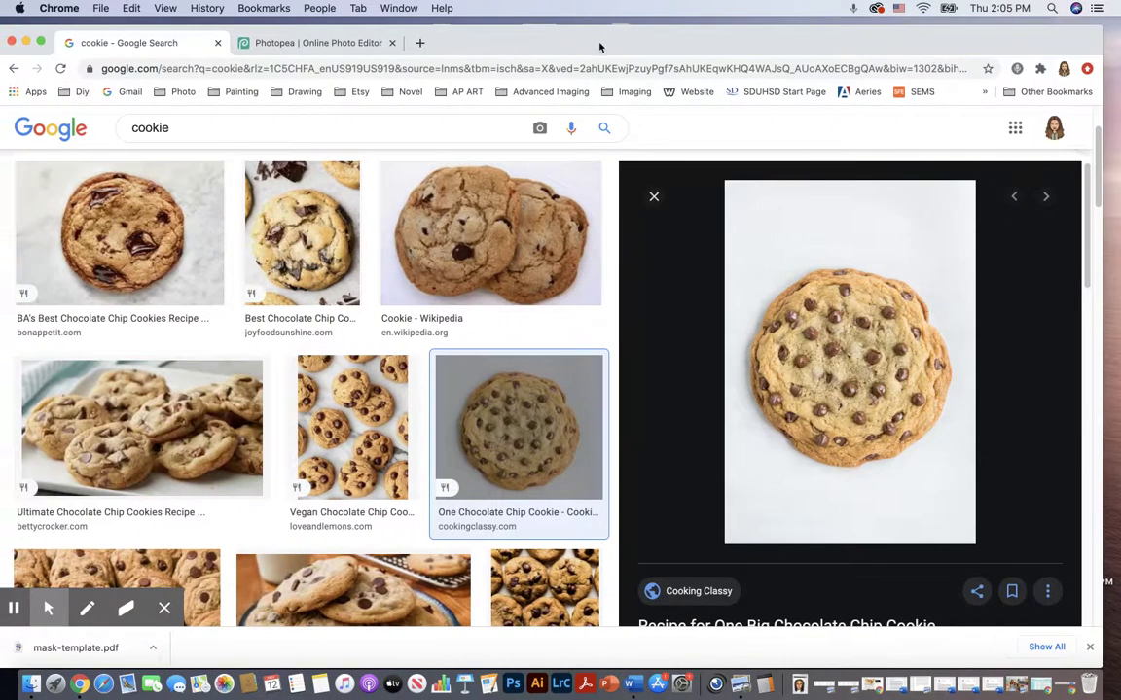
left_click(343, 45)
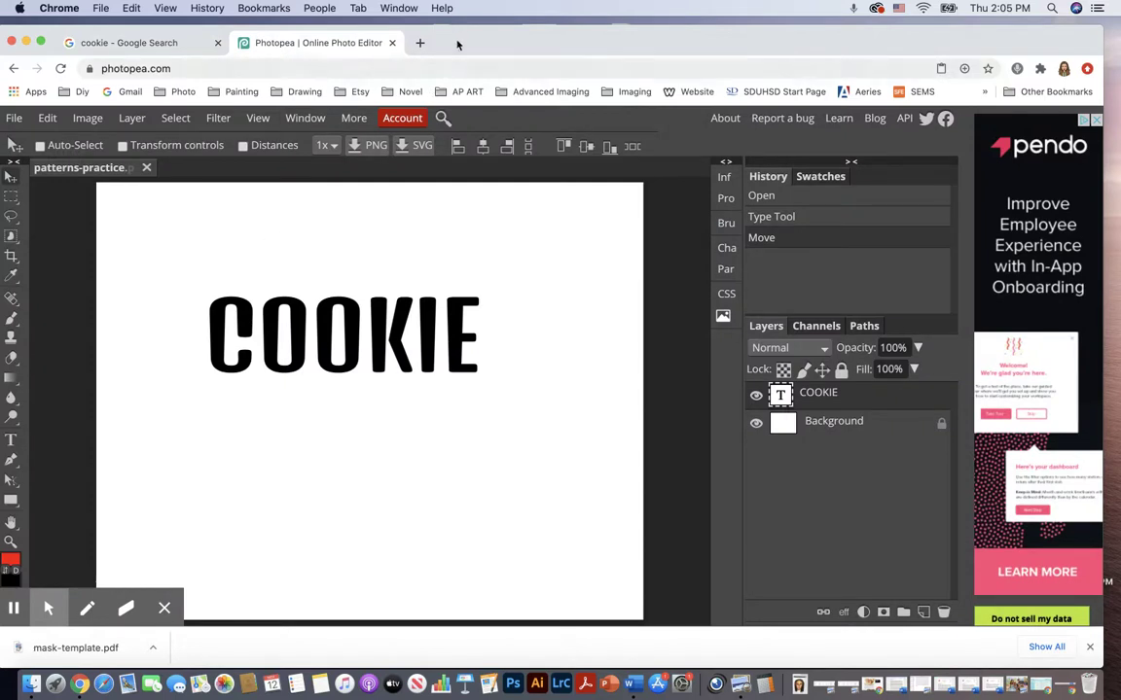
- Open chocolate-chip-cookie-16.jpg from the Desktop as a new document
left_click_drag(414, 35, 433, 35)
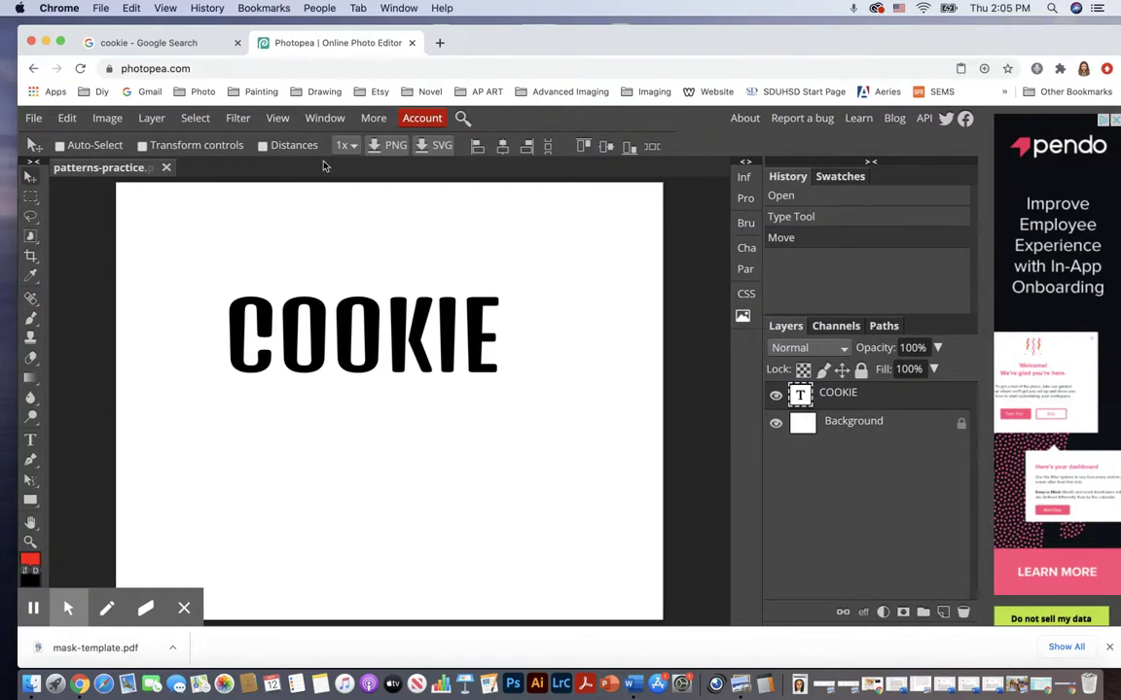
left_click(35, 118)
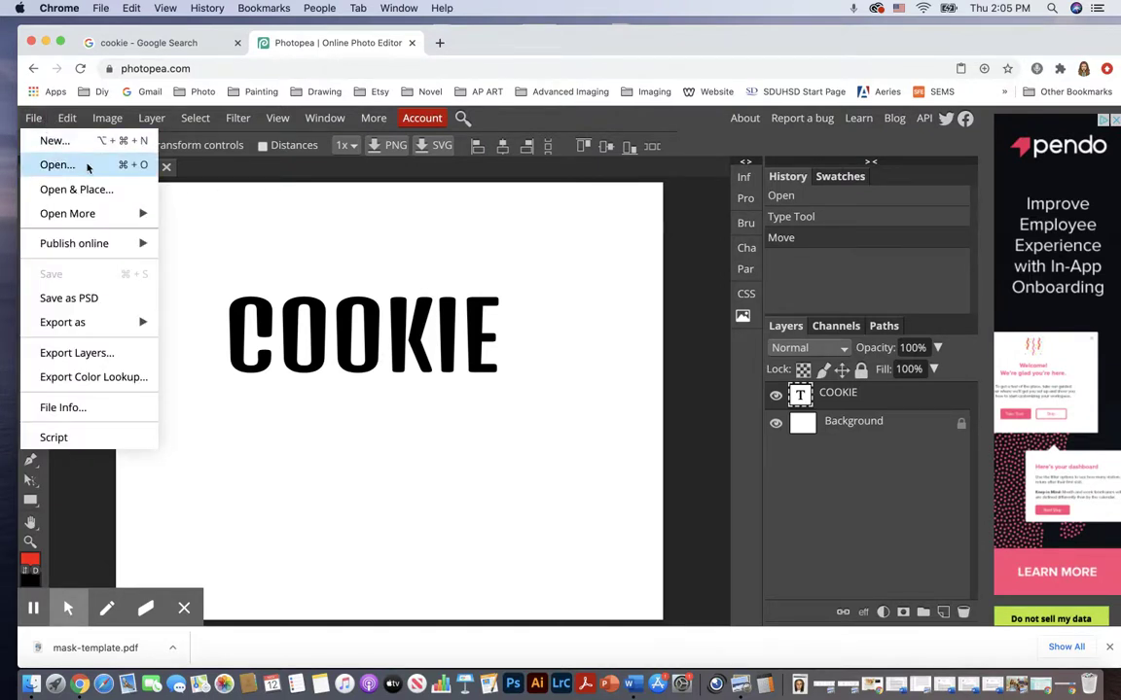
left_click(58, 164)
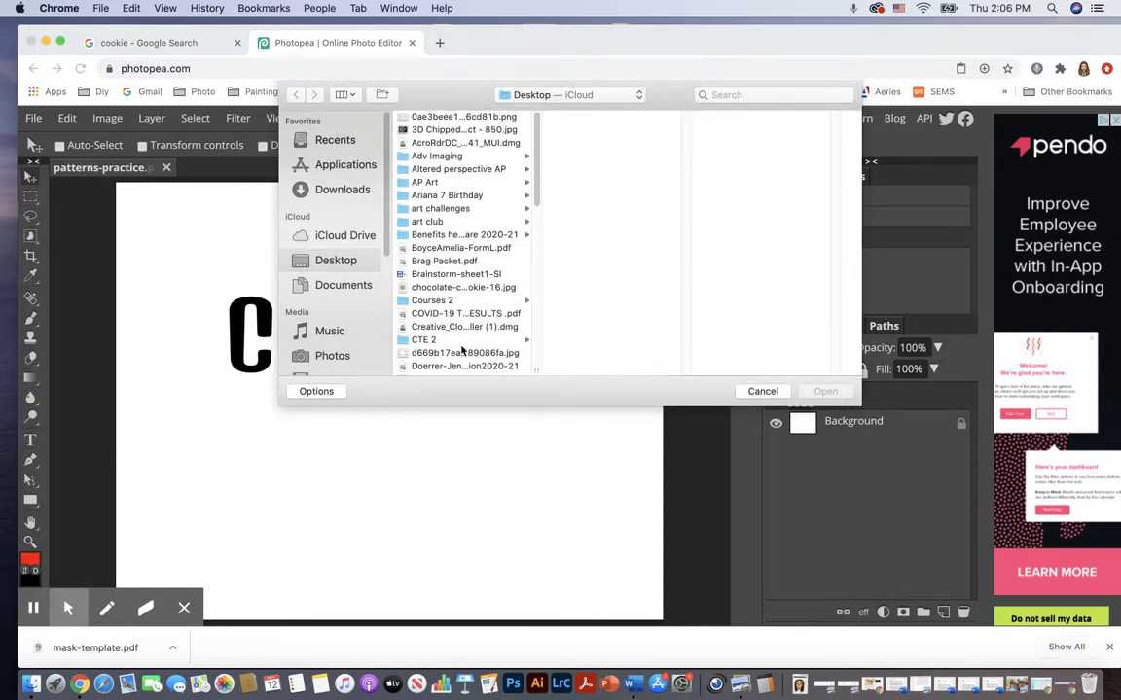
left_click(411, 287)
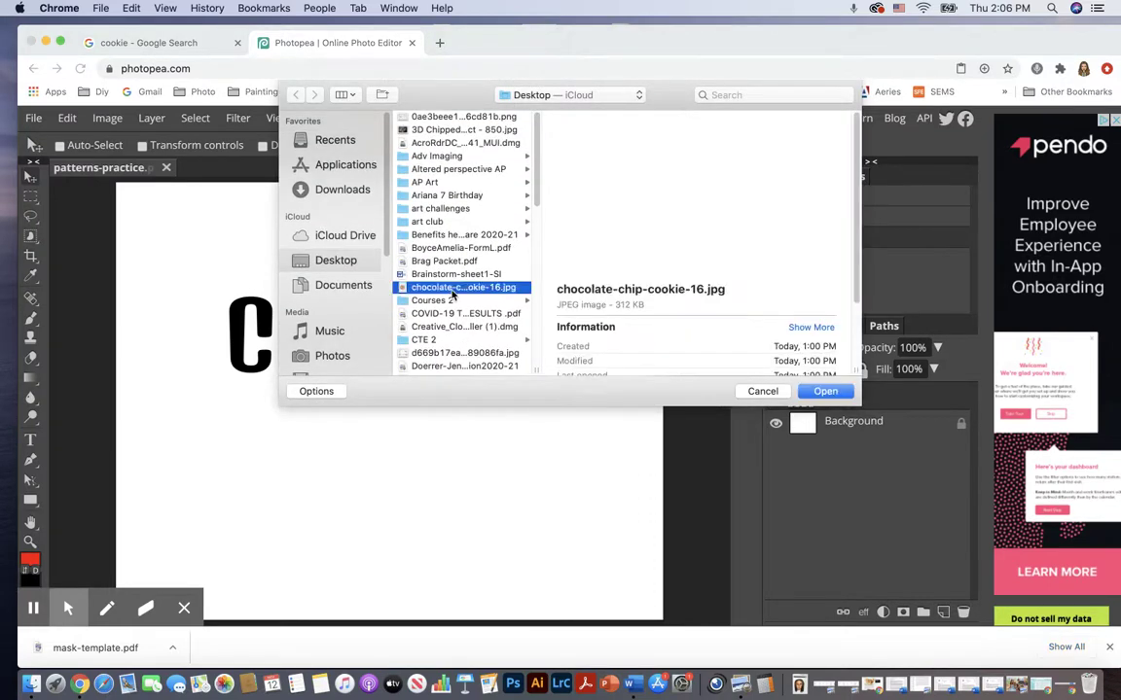
left_click(825, 391)
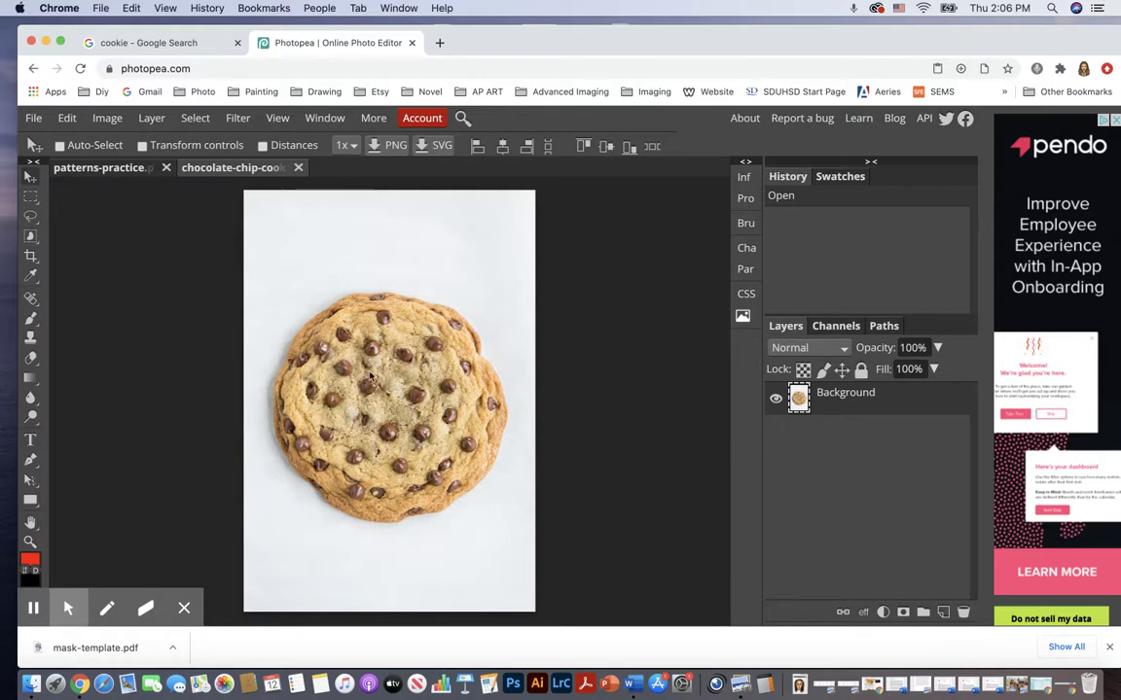
left_click(86, 169)
- Select a square in the cookie's centre and copy it to a new layer
left_click(224, 172)
left_click(32, 199)
left_click_drag(33, 201, 115, 200)
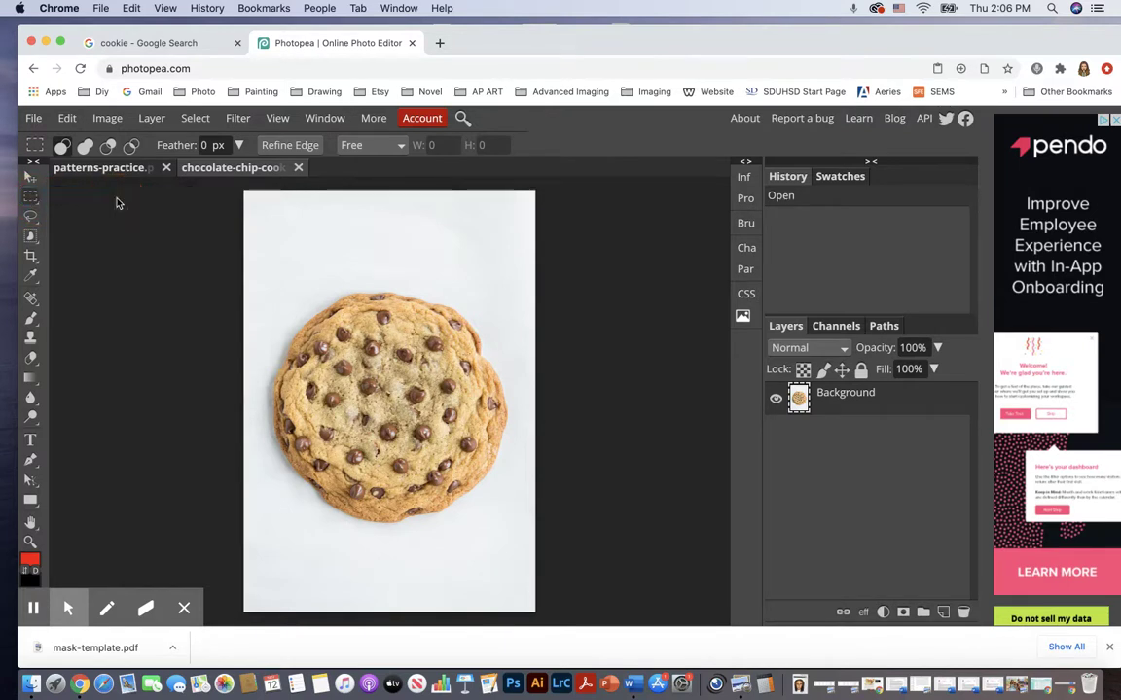
left_click_drag(317, 329, 465, 481)
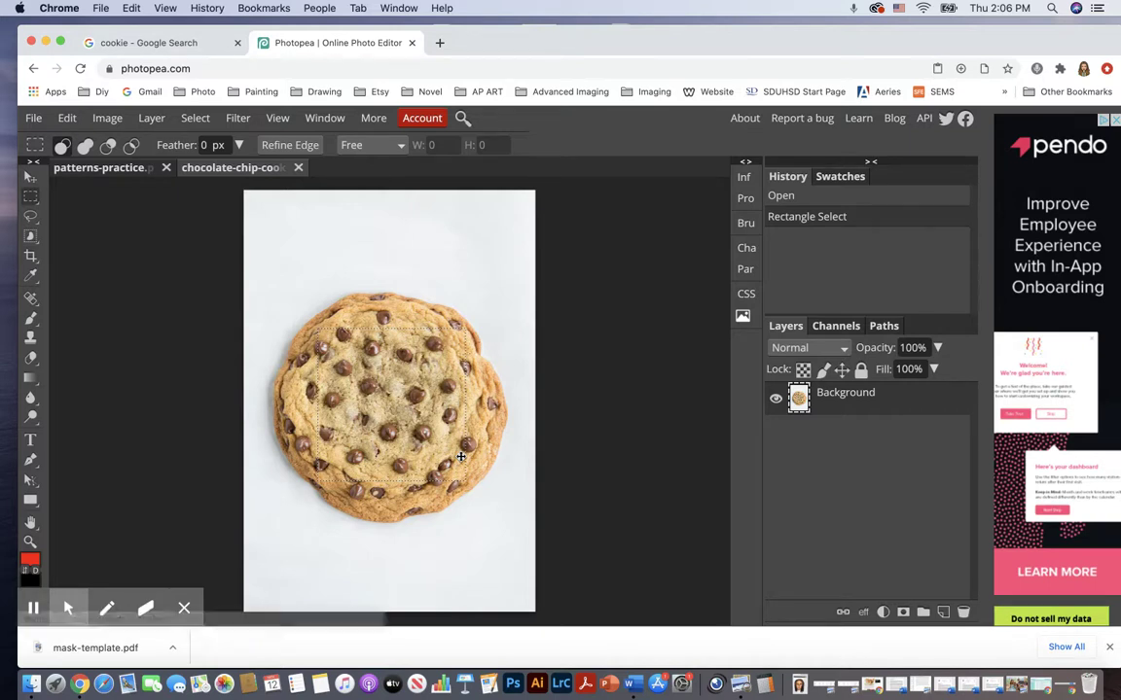
key("super+j")
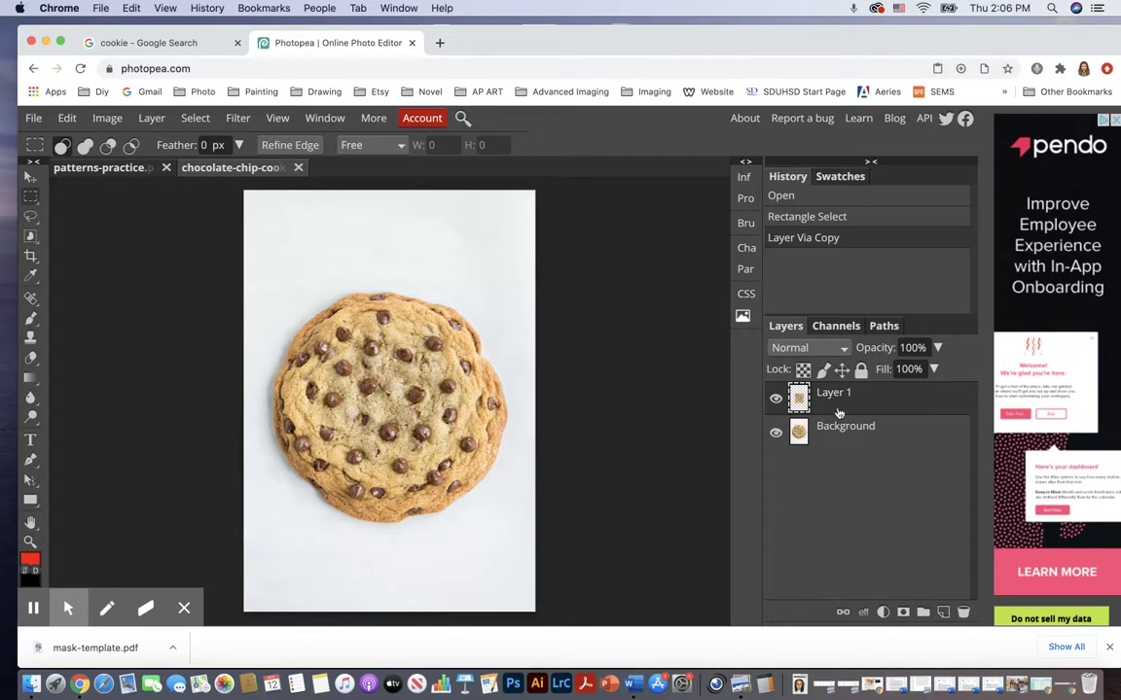
- Hide the Background photo and nudge the cookie patch upward
left_click(777, 434)
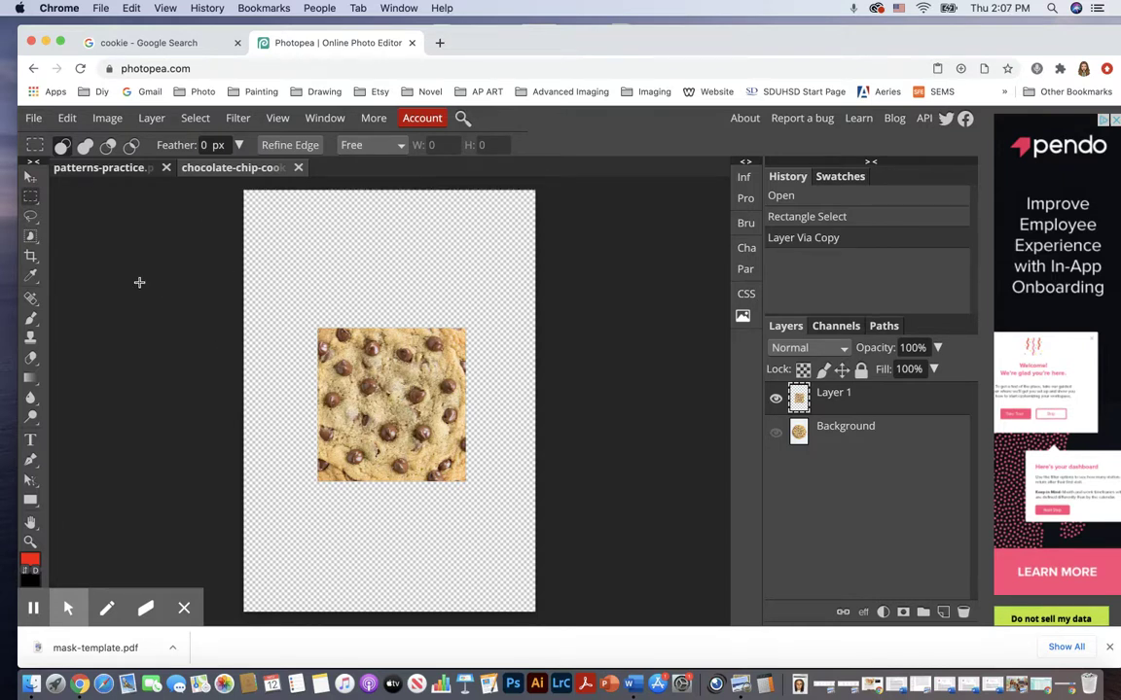
left_click(30, 176)
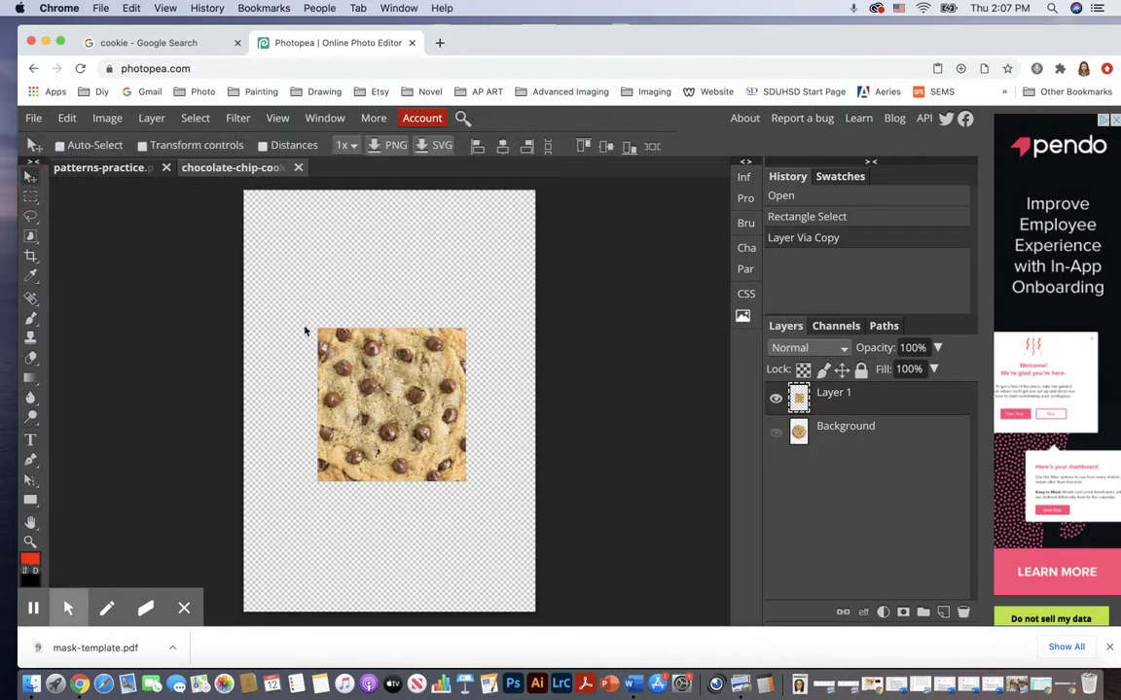
left_click_drag(304, 332, 302, 299)
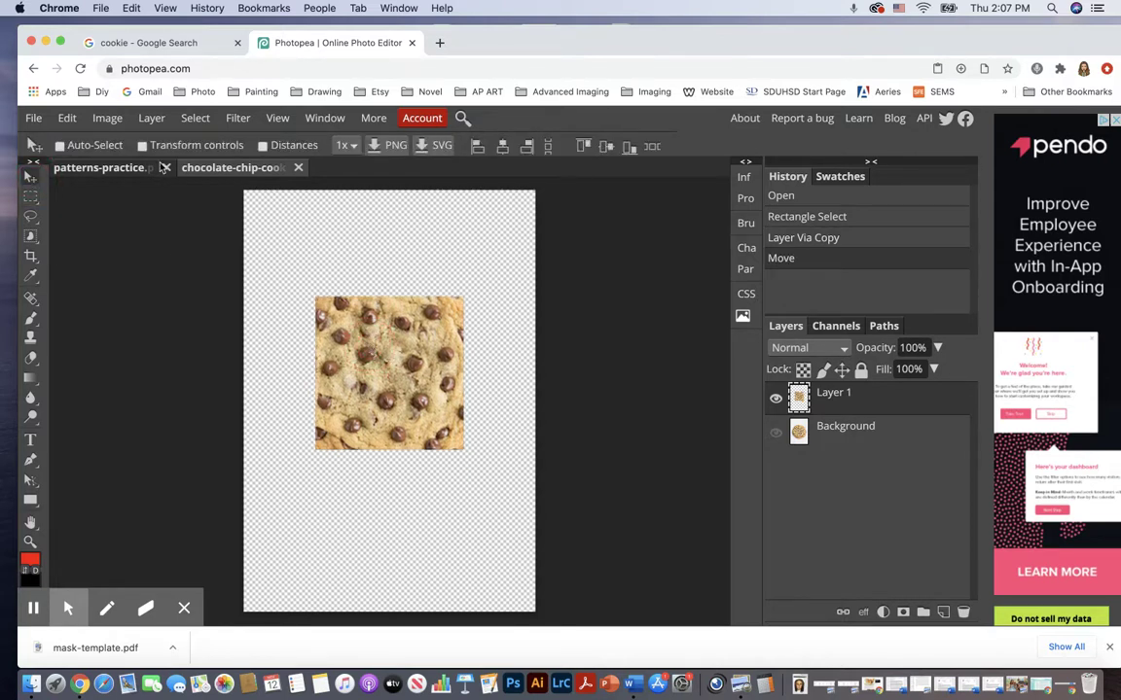
- Free Transform the cookie patch to about 289% so it covers the whole canvas
left_click(68, 118)
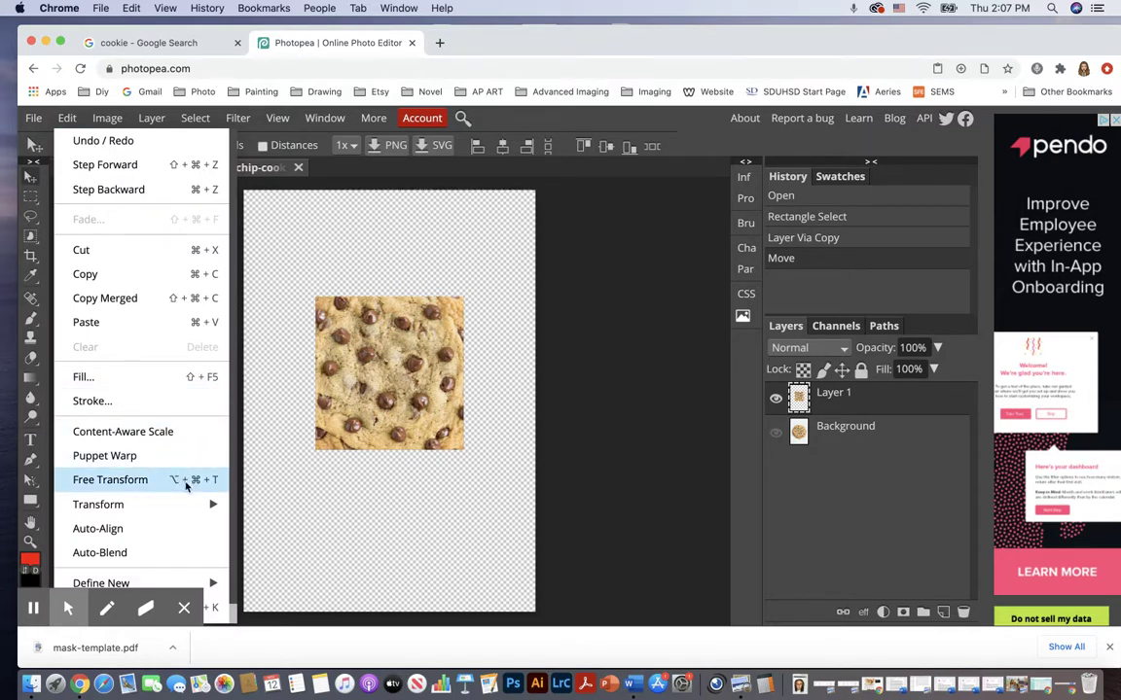
left_click(187, 483)
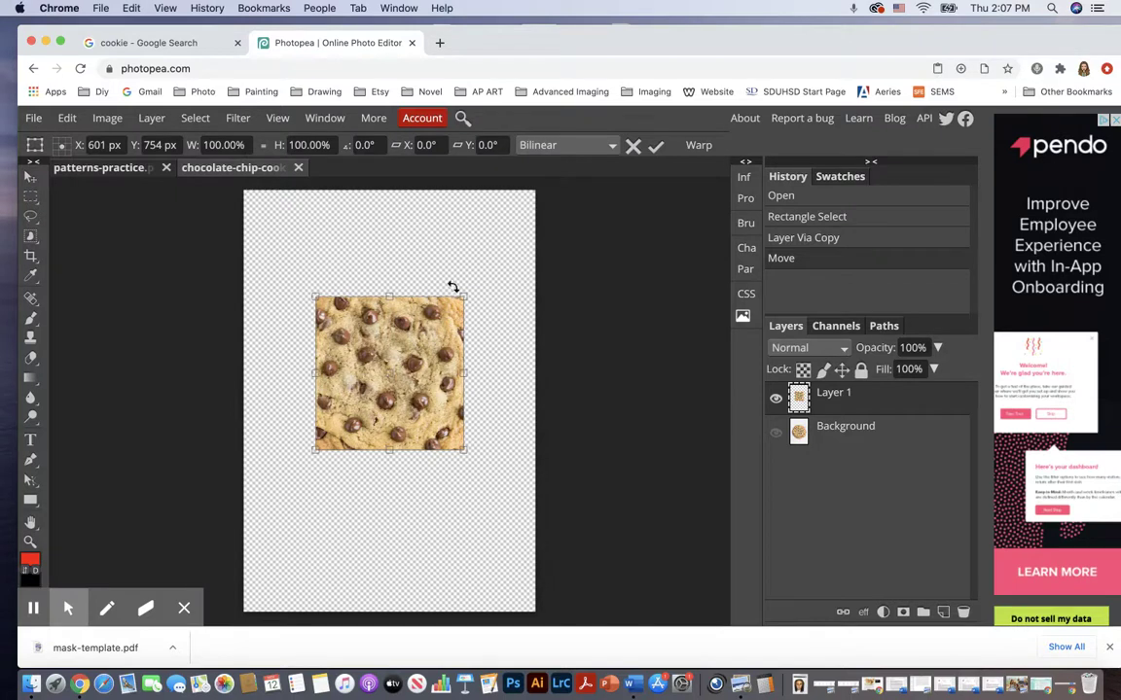
left_click(464, 292)
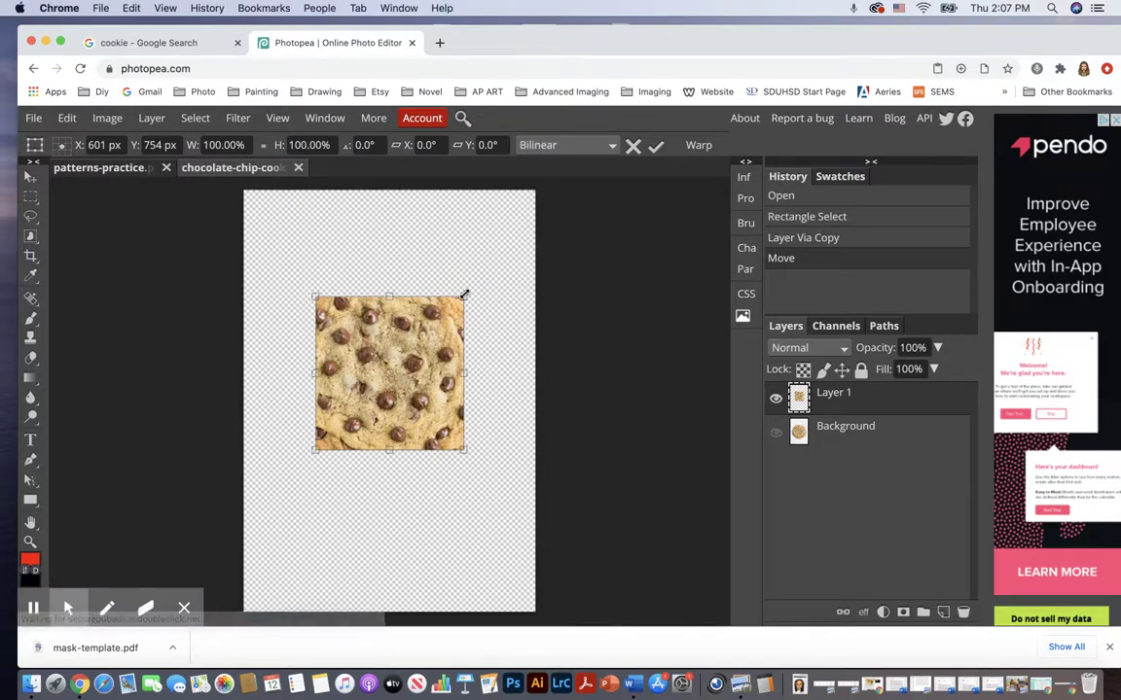
left_click_drag(464, 291, 560, 196)
left_click_drag(316, 451, 140, 632)
left_click_drag(360, 381, 374, 360)
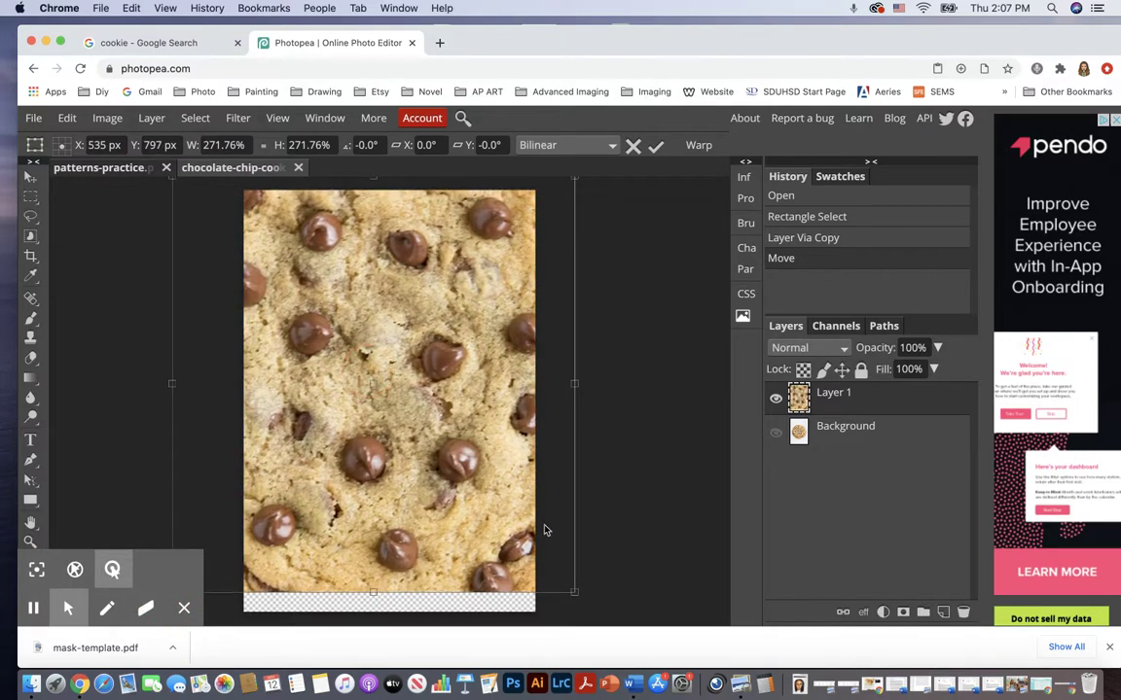
left_click_drag(575, 592, 603, 619)
key("Return")
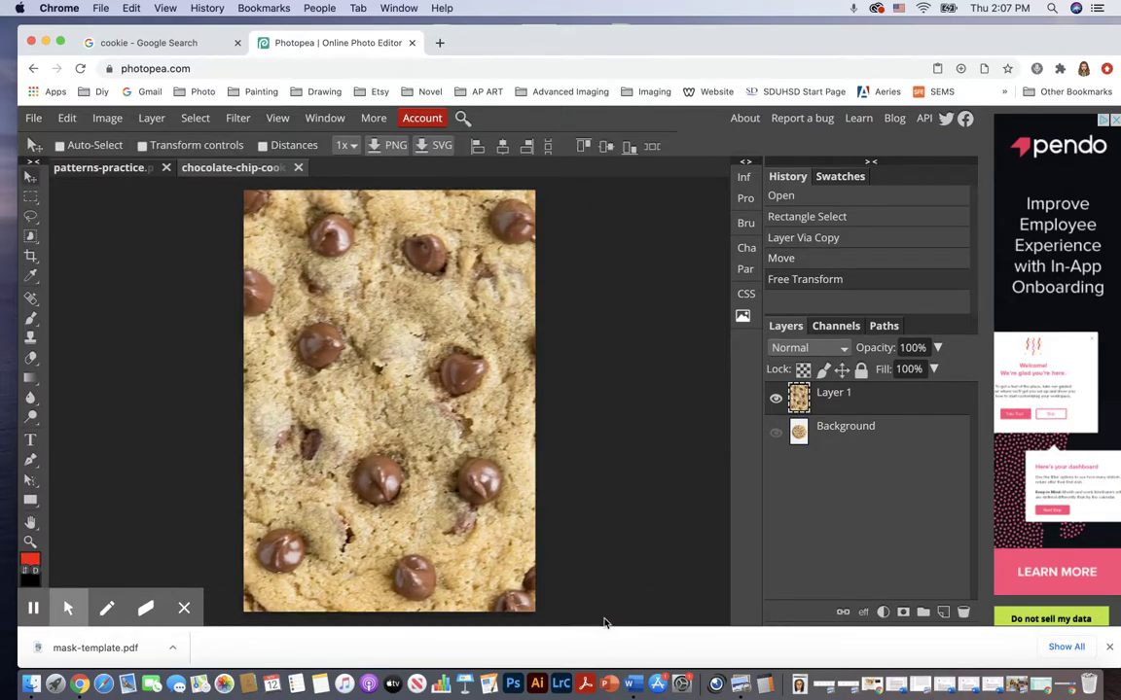
- Define the enlarged cookie texture as a new pattern with Edit > Define New > Pattern
left_click(68, 119)
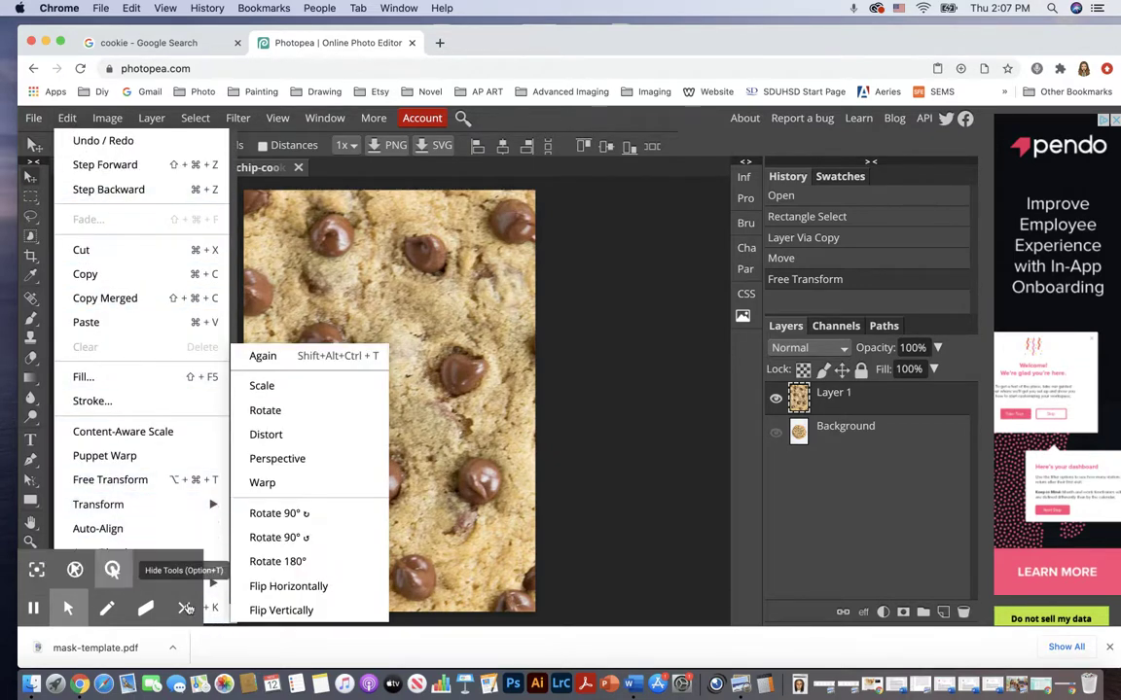
left_click(185, 608)
left_click(66, 117)
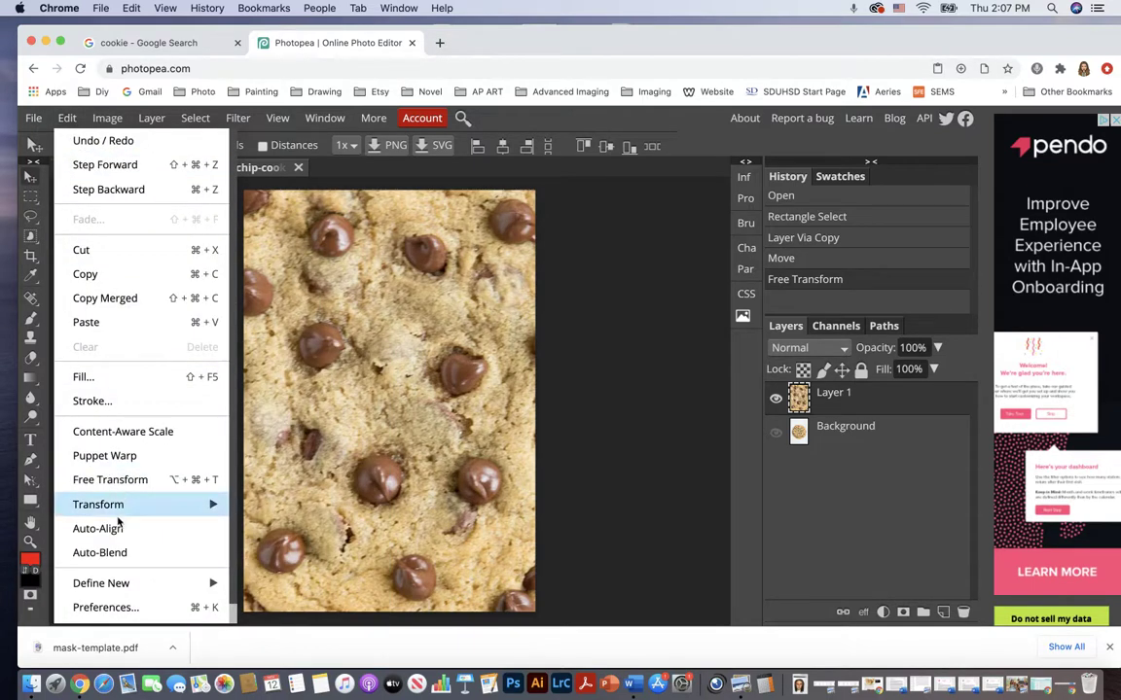
mouse_move(140, 580)
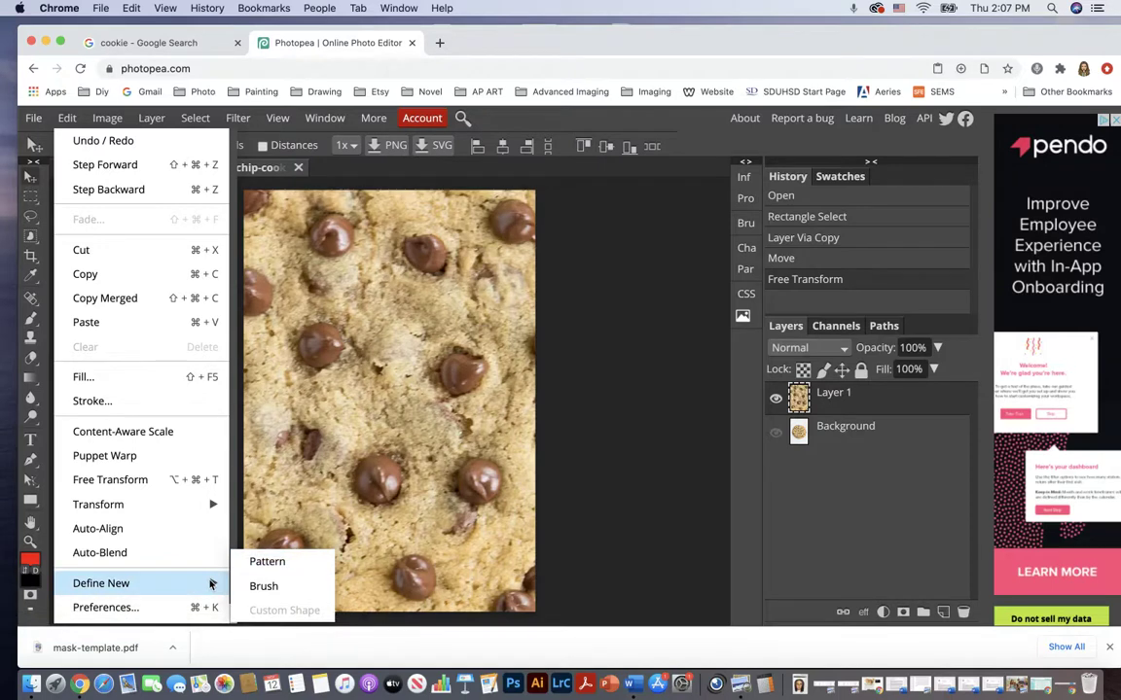
left_click(302, 564)
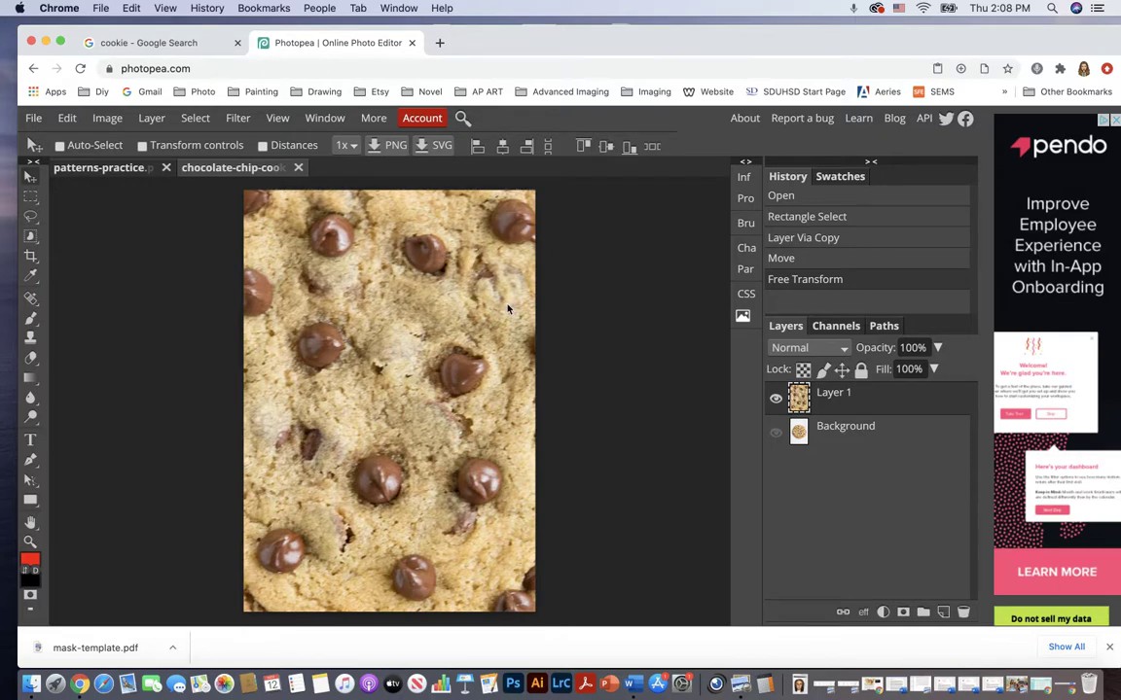
- Switch to the patterns-practice document and bring up the Layer Style effects list
left_click(82, 164)
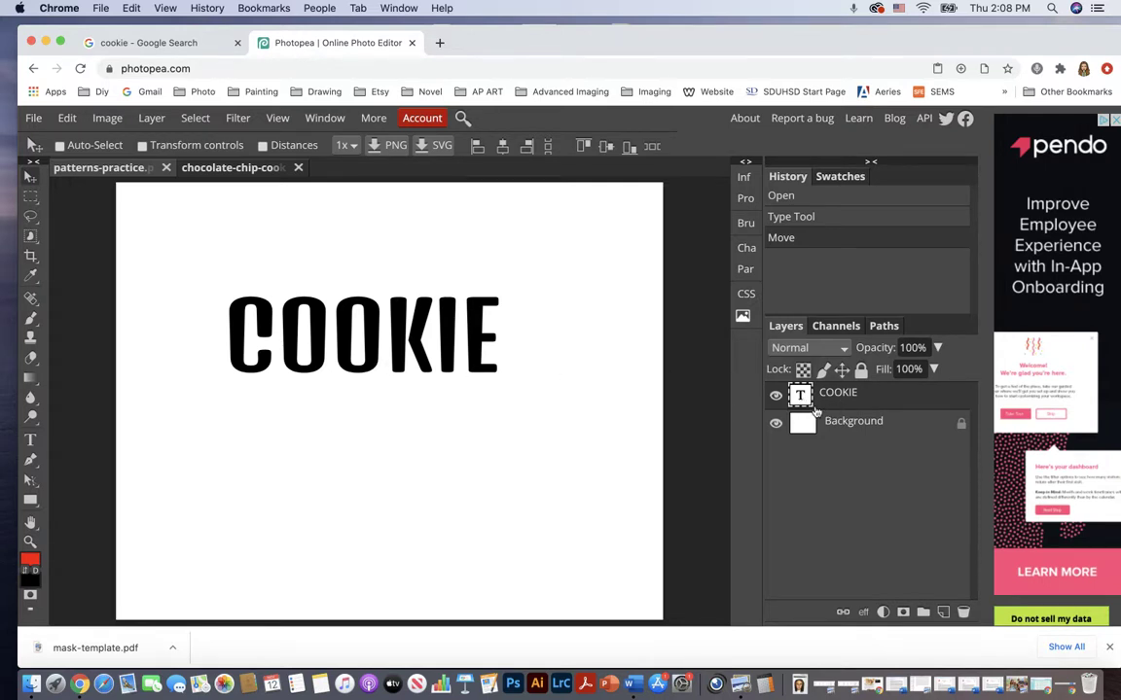
left_click(152, 118)
mouse_move(220, 243)
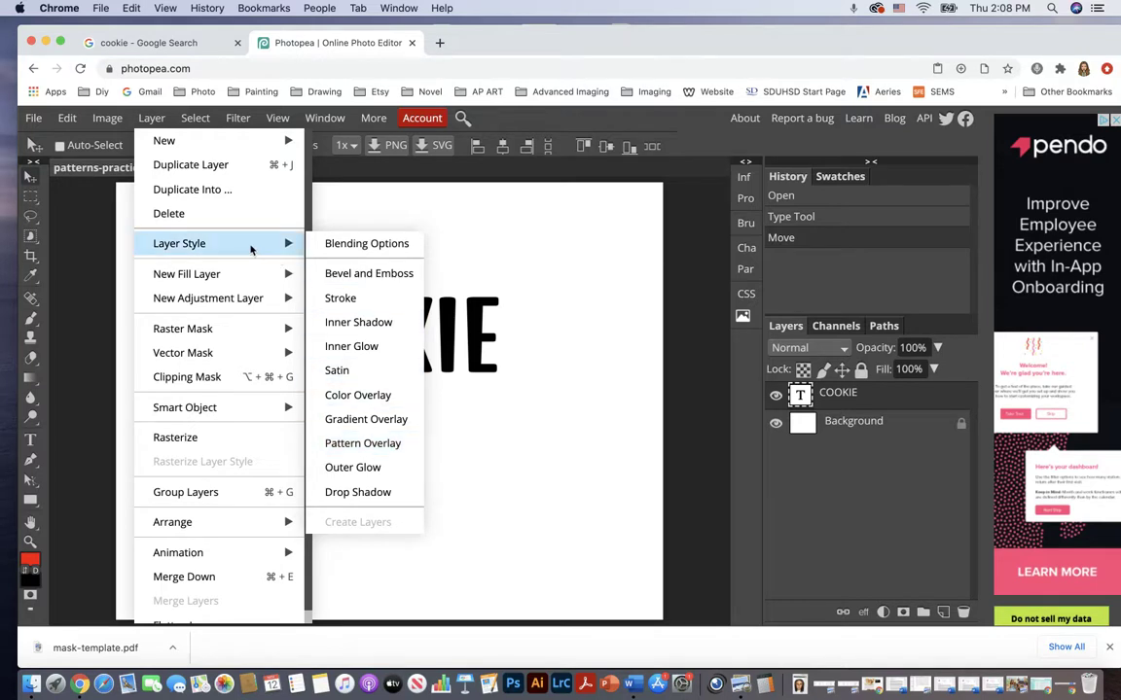
- Add a Pattern Overlay effect to the COOKIE text
left_click(406, 448)
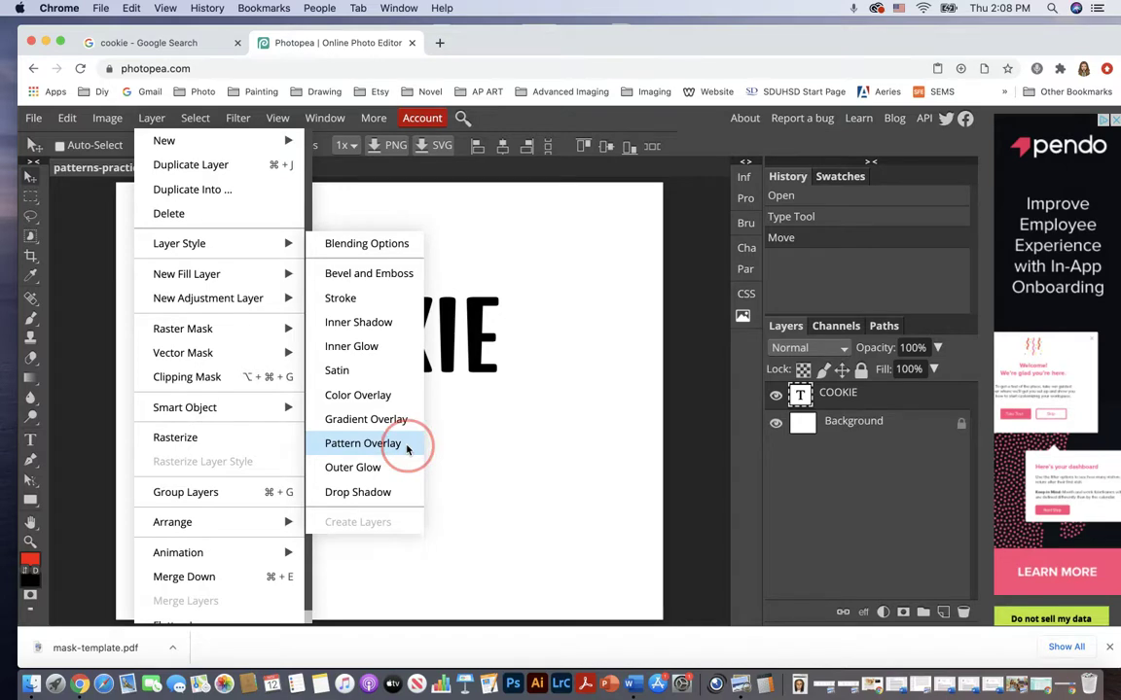
mouse_move(505, 239)
left_mouse_down()
mouse_move(612, 262)
mouse_move(691, 263)
mouse_move(690, 192)
mouse_move(716, 135)
left_mouse_up()
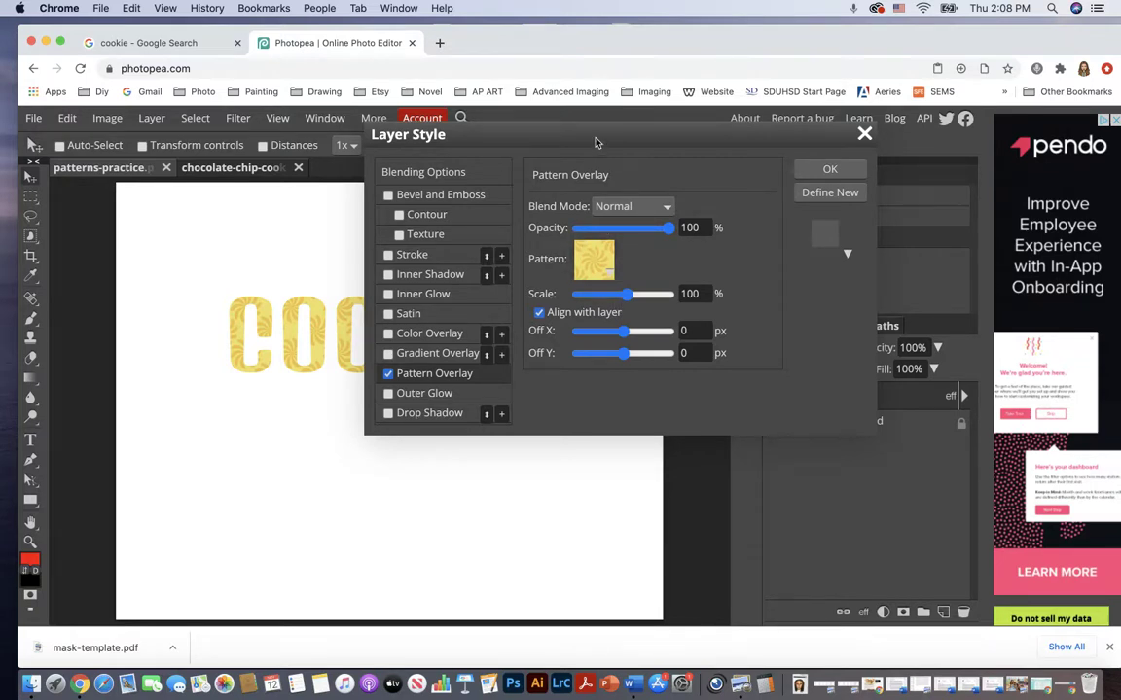
left_click_drag(595, 135, 723, 133)
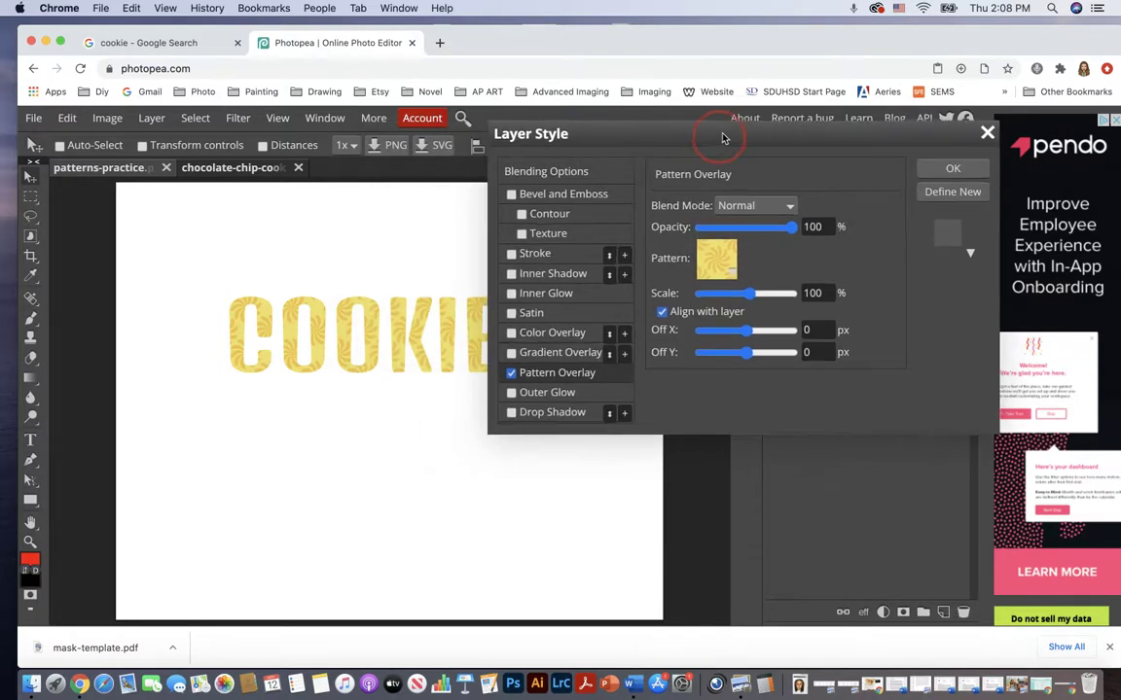
- Try the beige, light blue and black patterns, settling on the pink dotted one
left_click(737, 274)
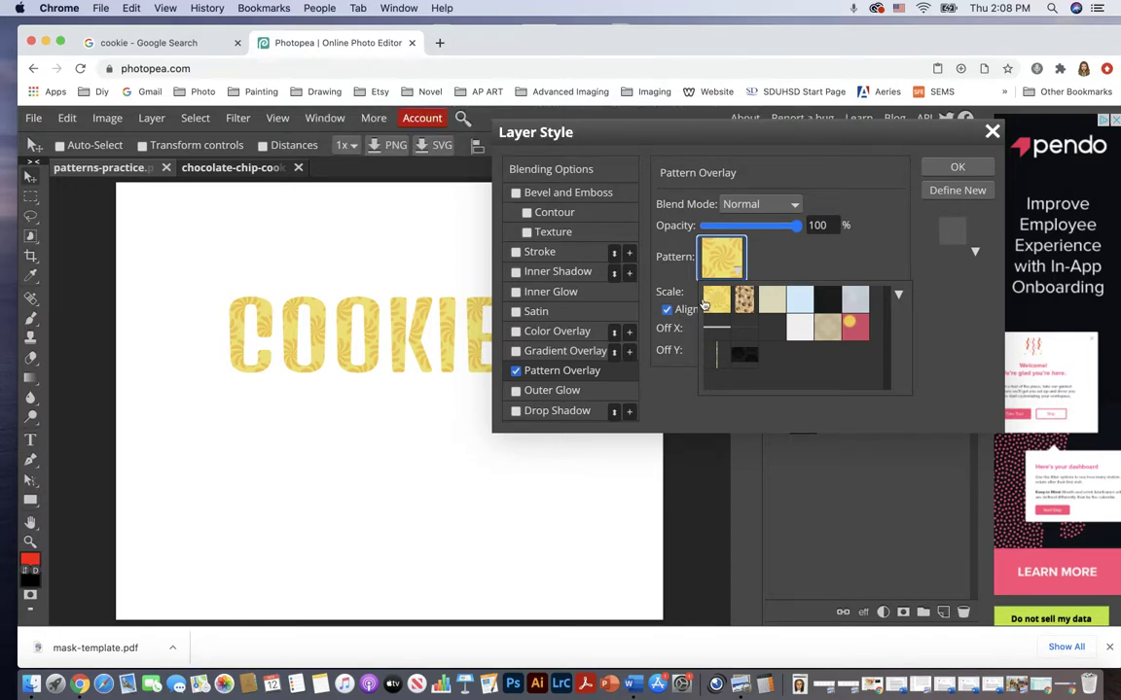
left_click(773, 300)
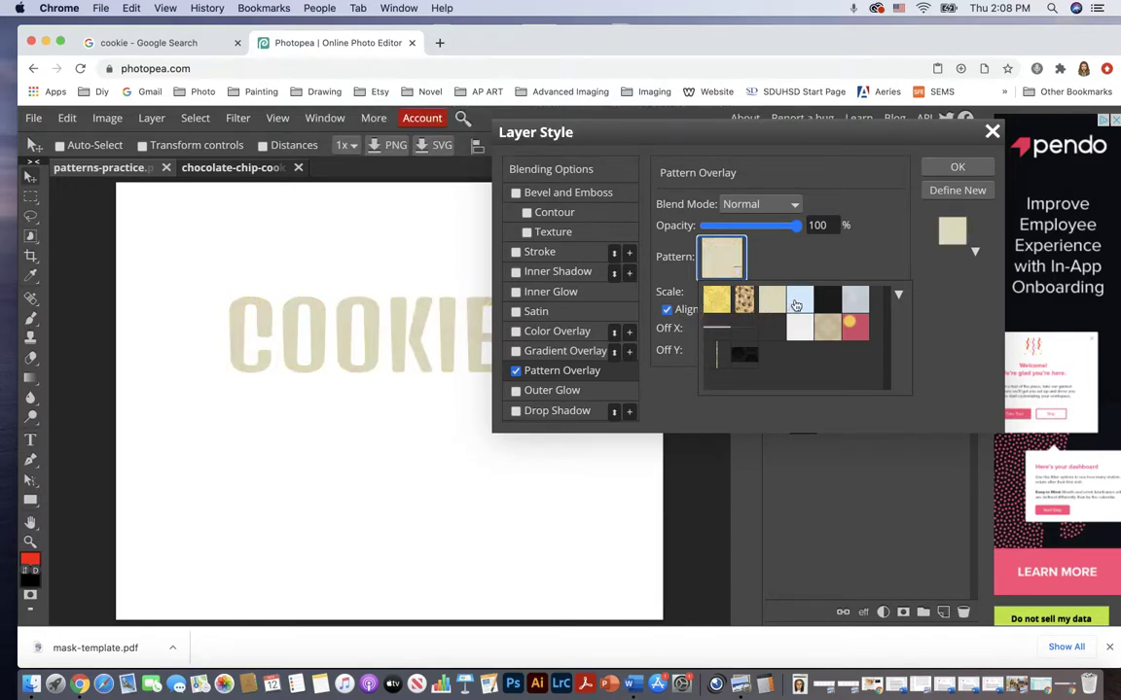
left_click(795, 304)
left_click(830, 304)
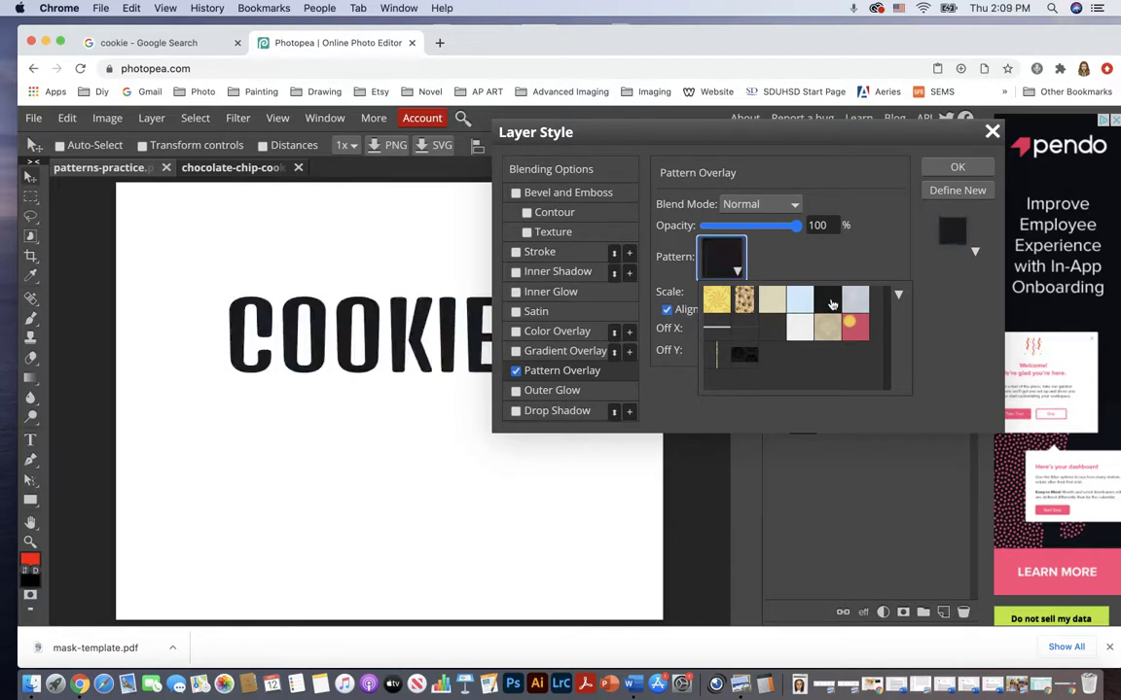
left_click(851, 327)
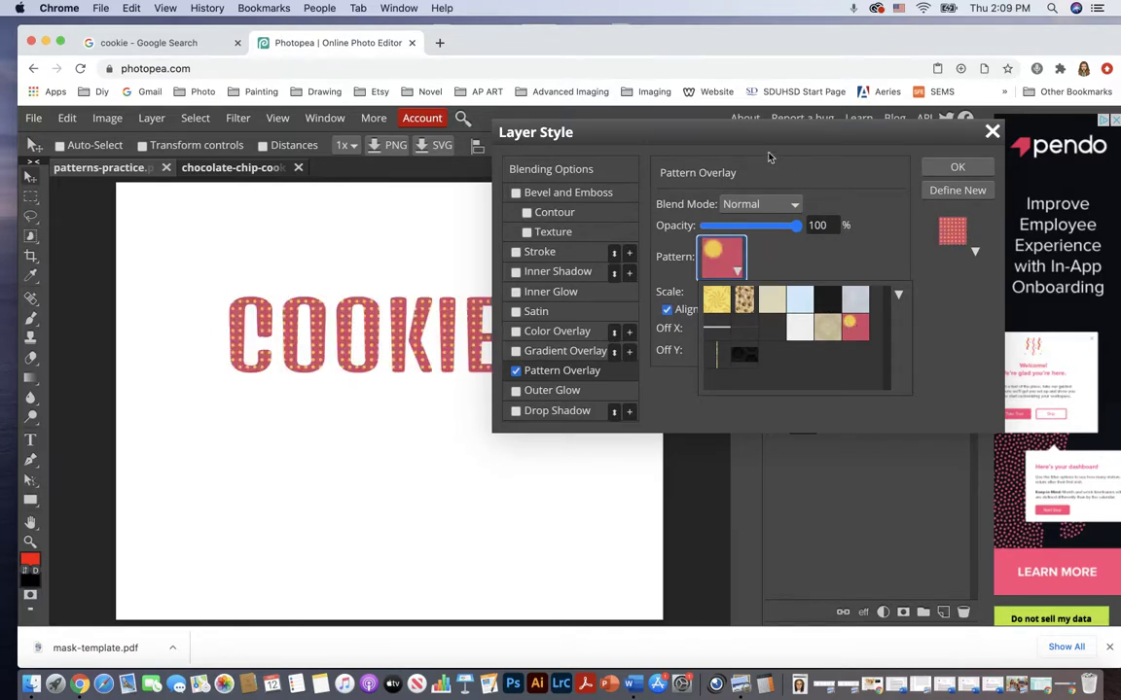
left_click_drag(735, 130, 778, 115)
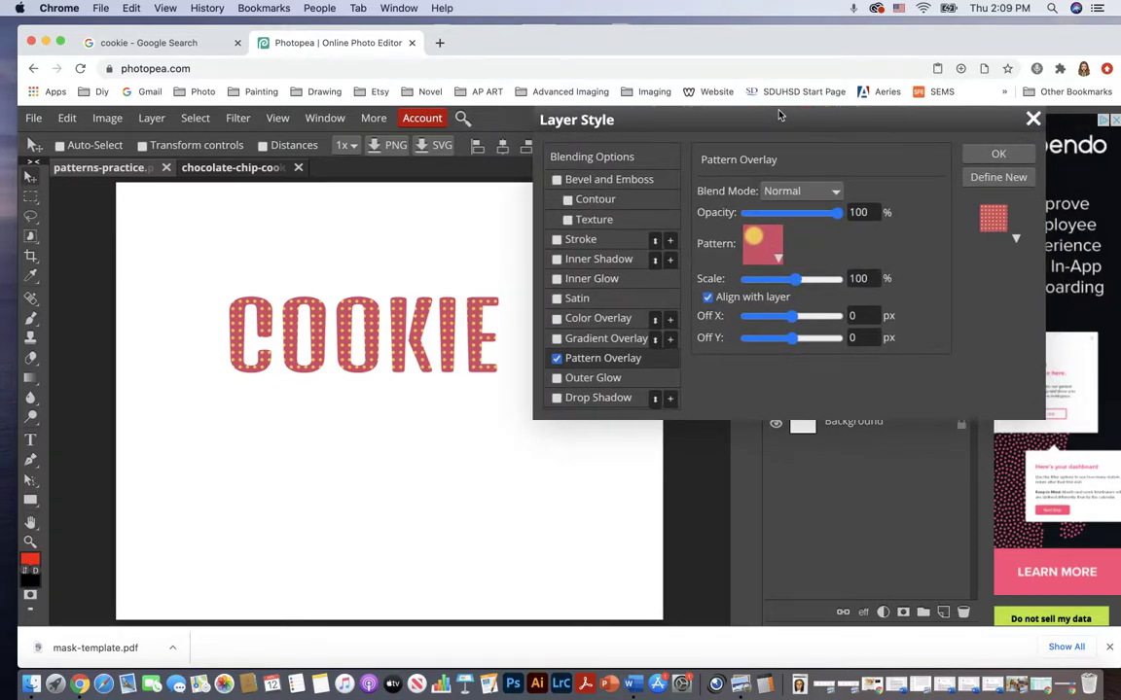
left_click(779, 259)
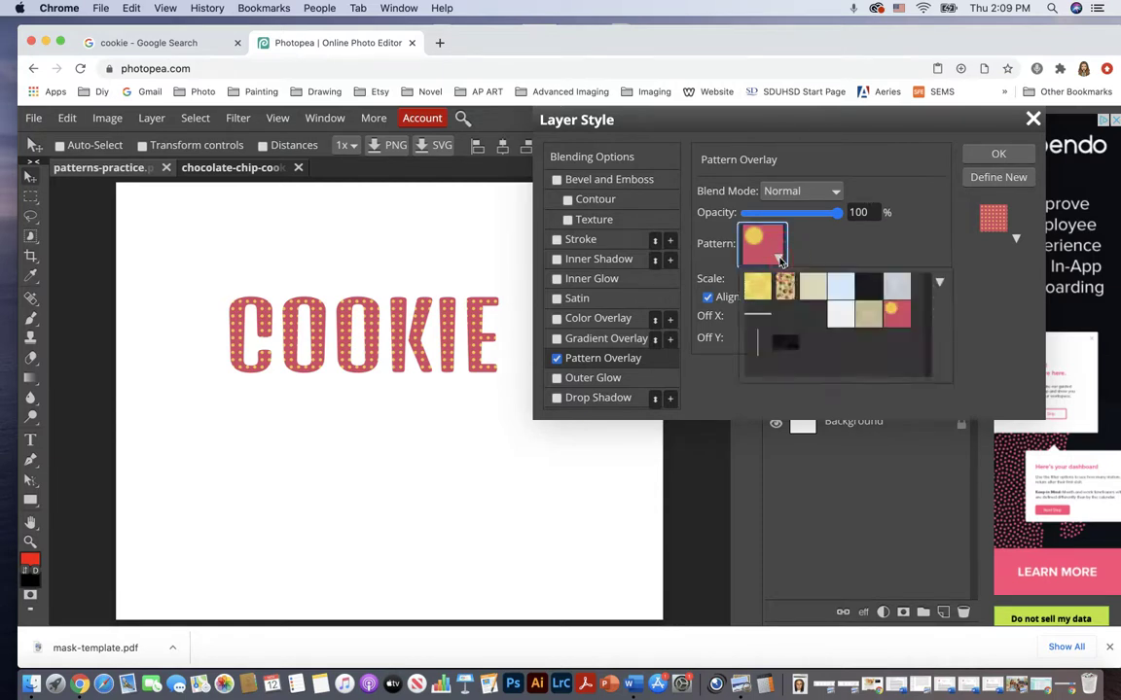
- Fill COOKIE with the custom cookie texture pattern, scaled down to 16%
left_click(940, 282)
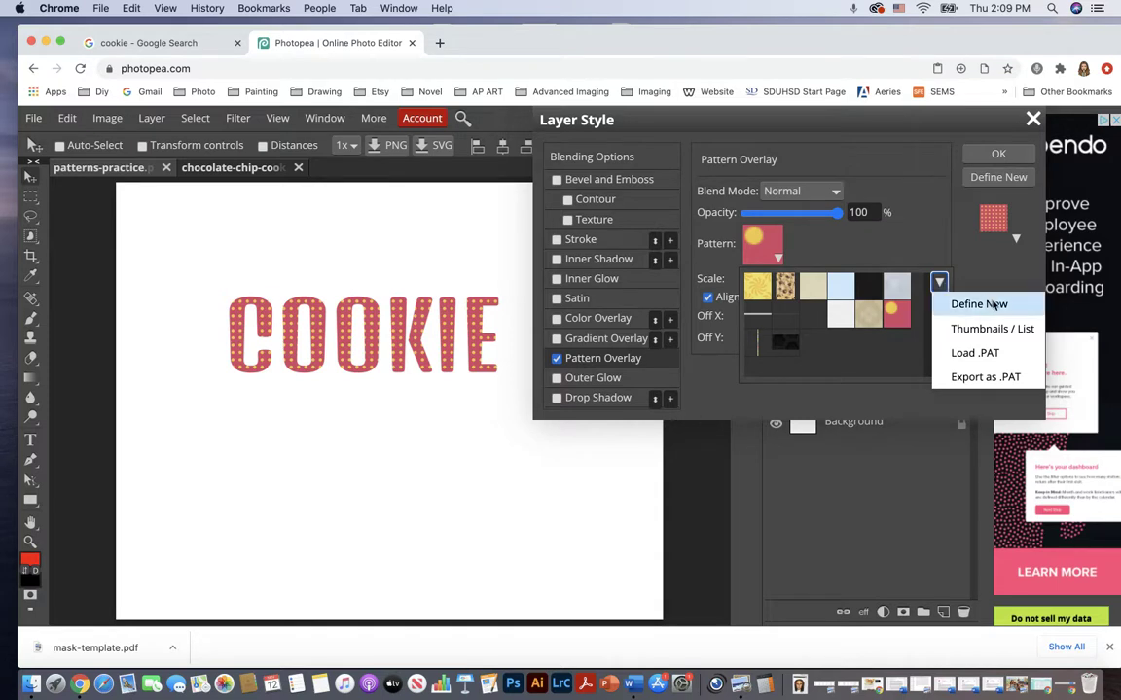
left_click(953, 250)
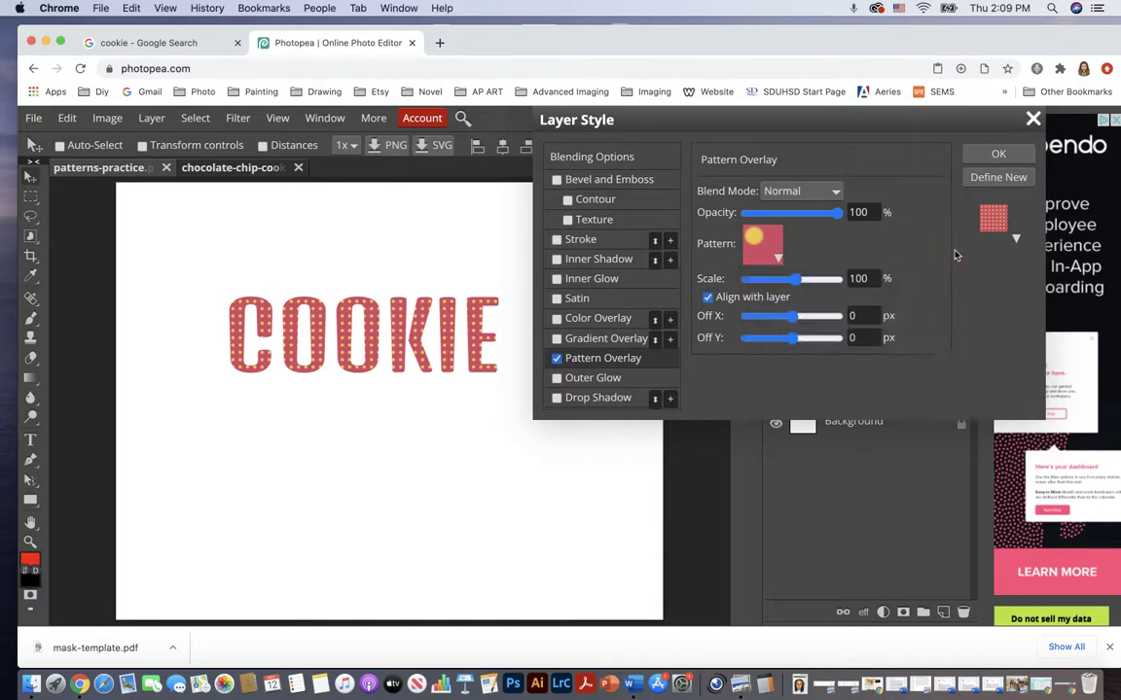
left_click(779, 259)
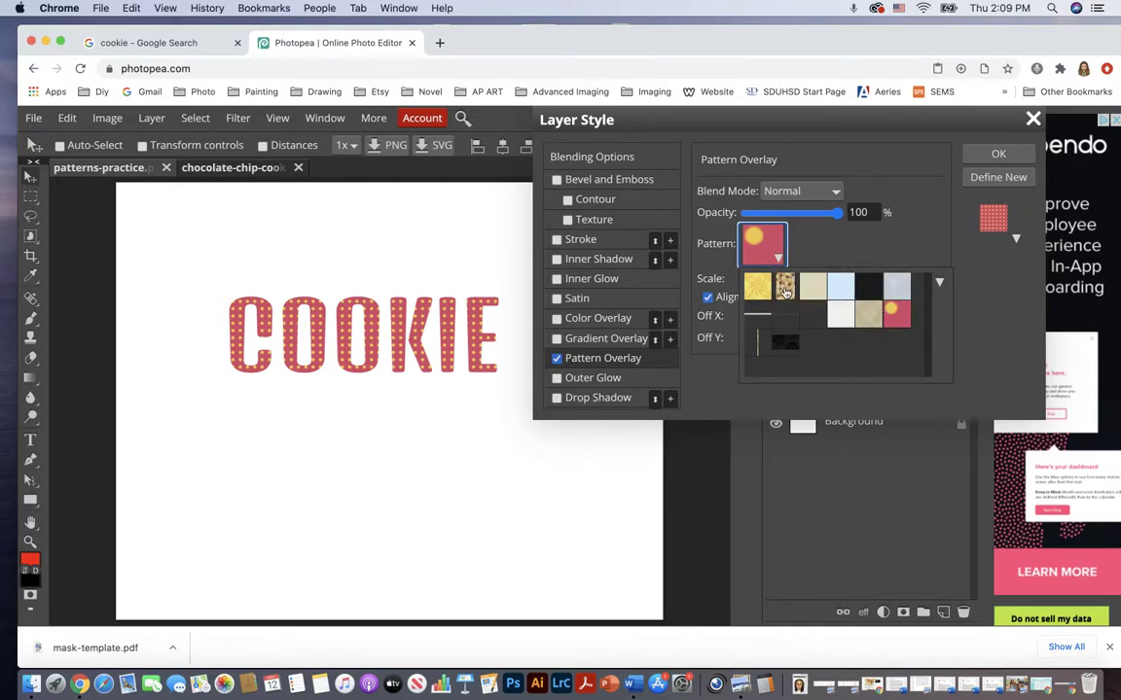
left_click(785, 288)
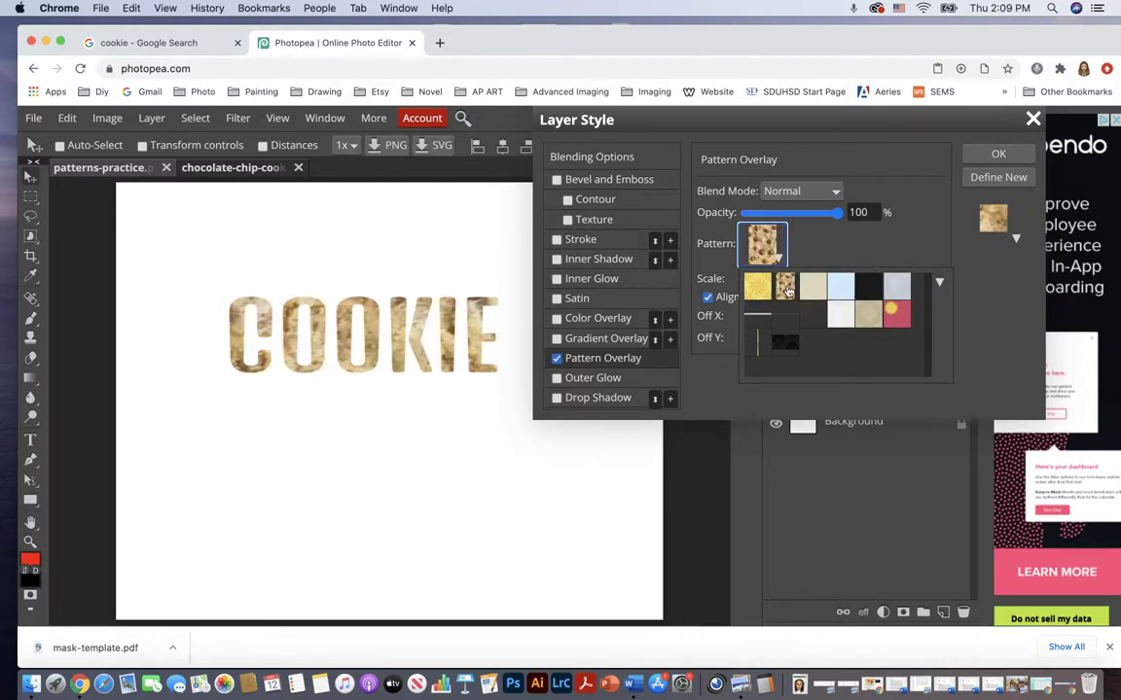
left_click(706, 261)
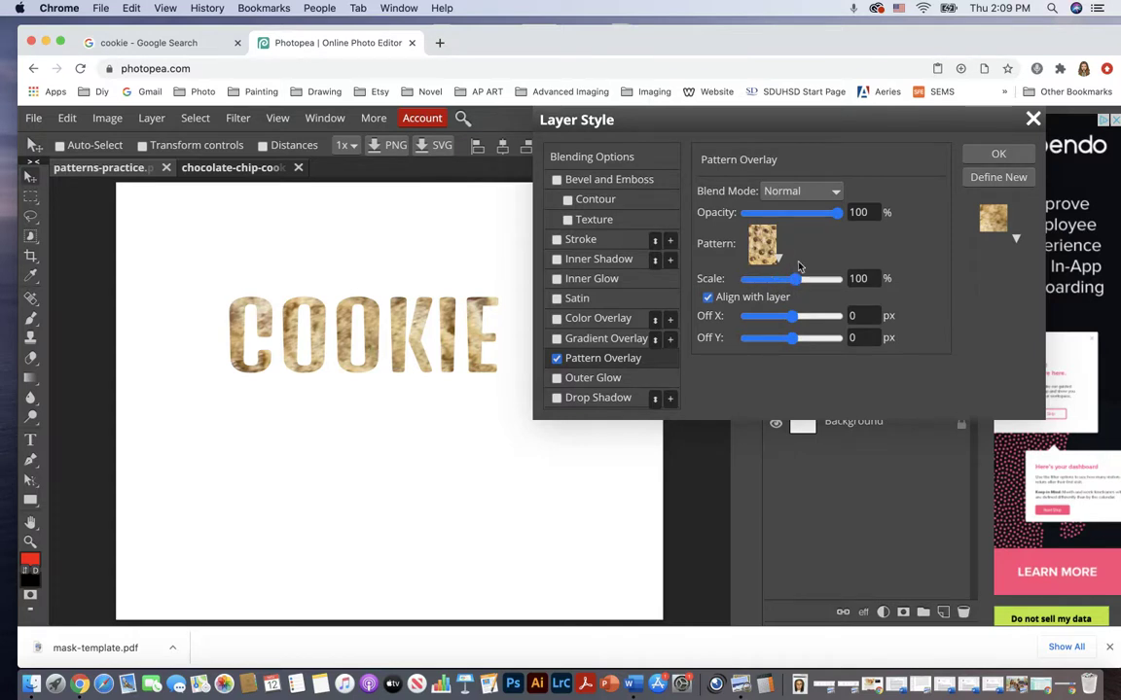
left_click_drag(795, 282, 765, 285)
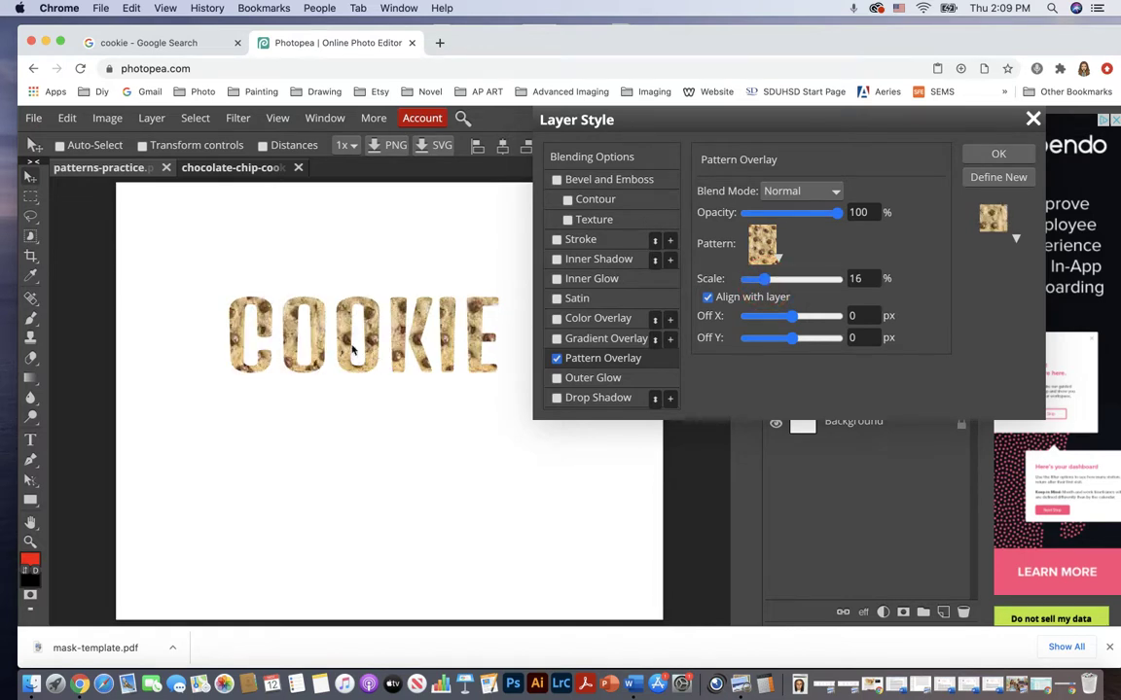
- Shrink the cookie pattern overlay to 12% scale
left_click_drag(765, 285, 804, 288)
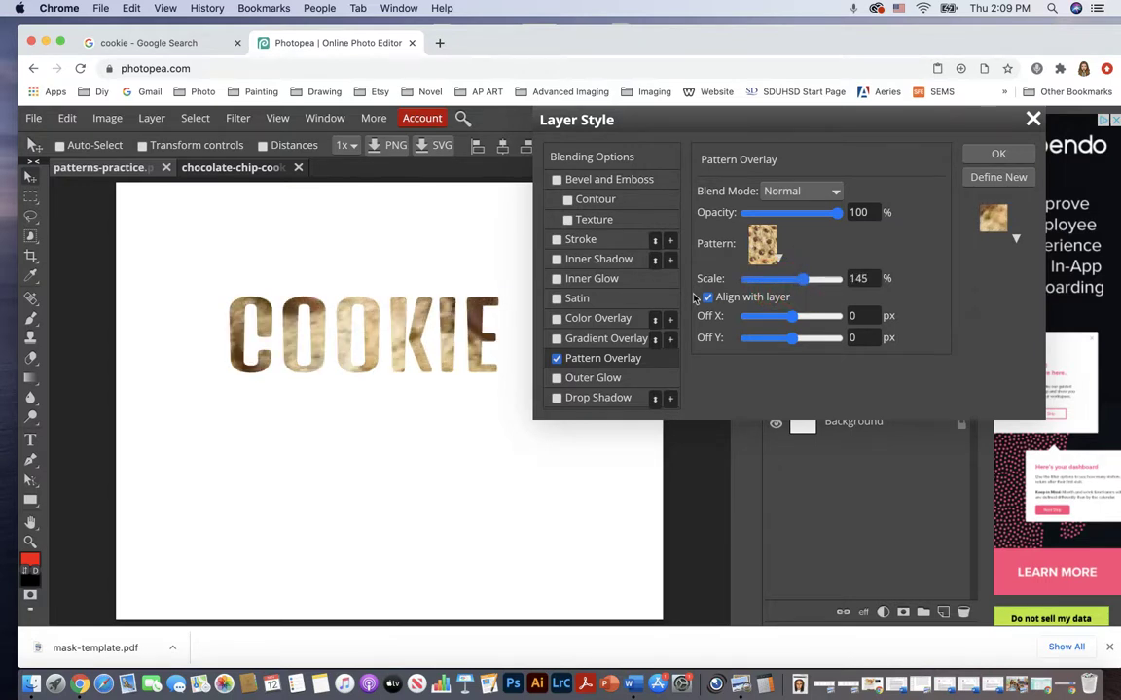
left_click(792, 285)
left_click_drag(792, 285, 759, 285)
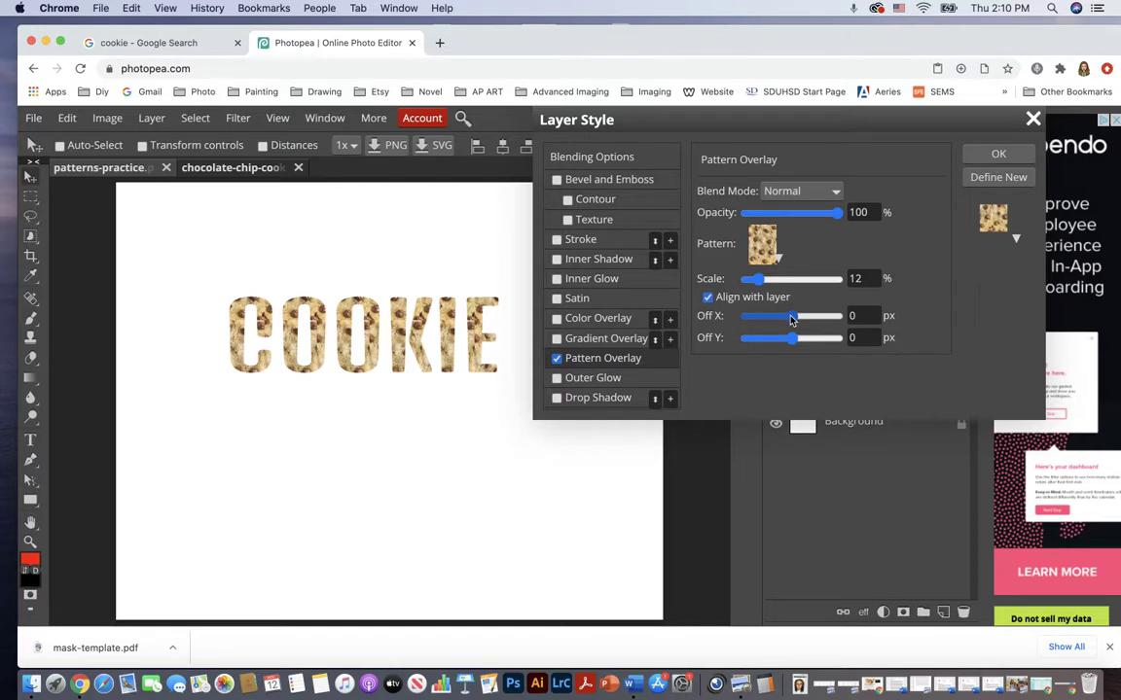
- Offset the pattern by -12 px horizontally and 46 px vertically, and add a stroke to COOKIE
left_click_drag(790, 321, 763, 324)
left_click_drag(760, 324, 785, 323)
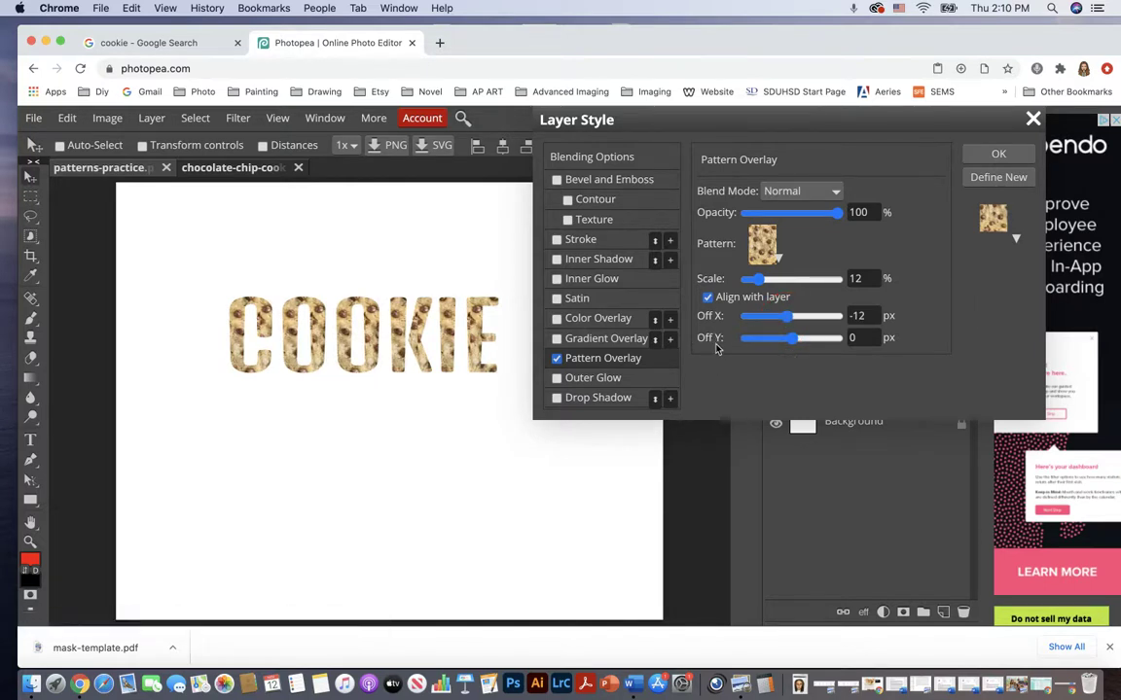
left_click(795, 341)
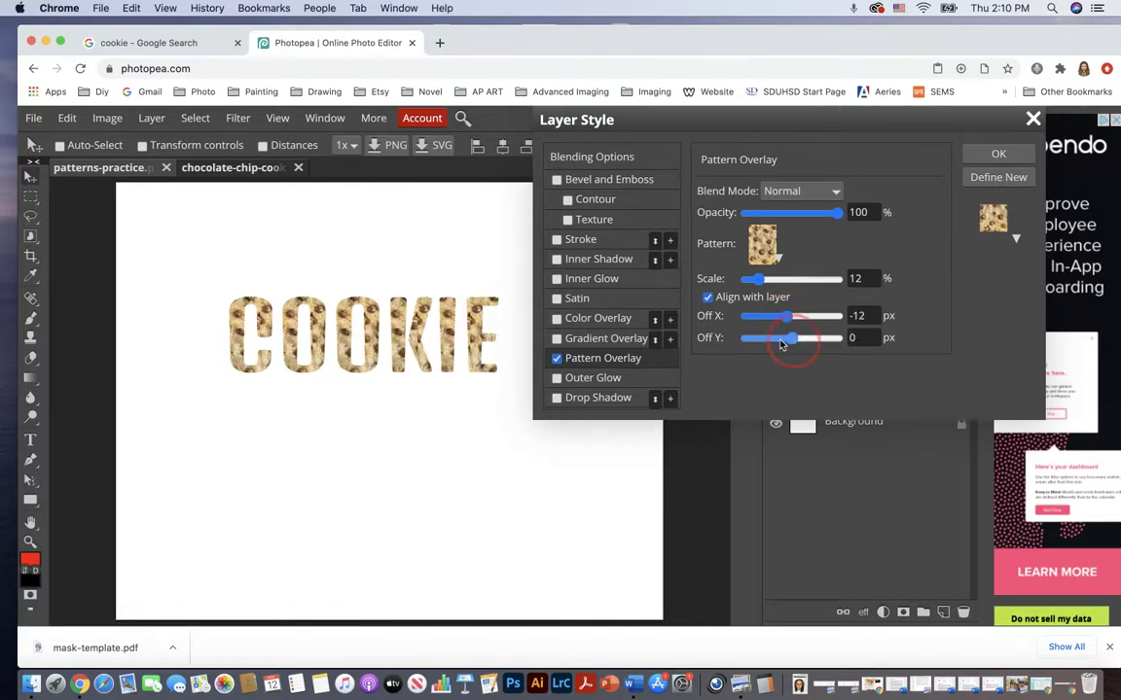
left_click_drag(782, 344, 814, 349)
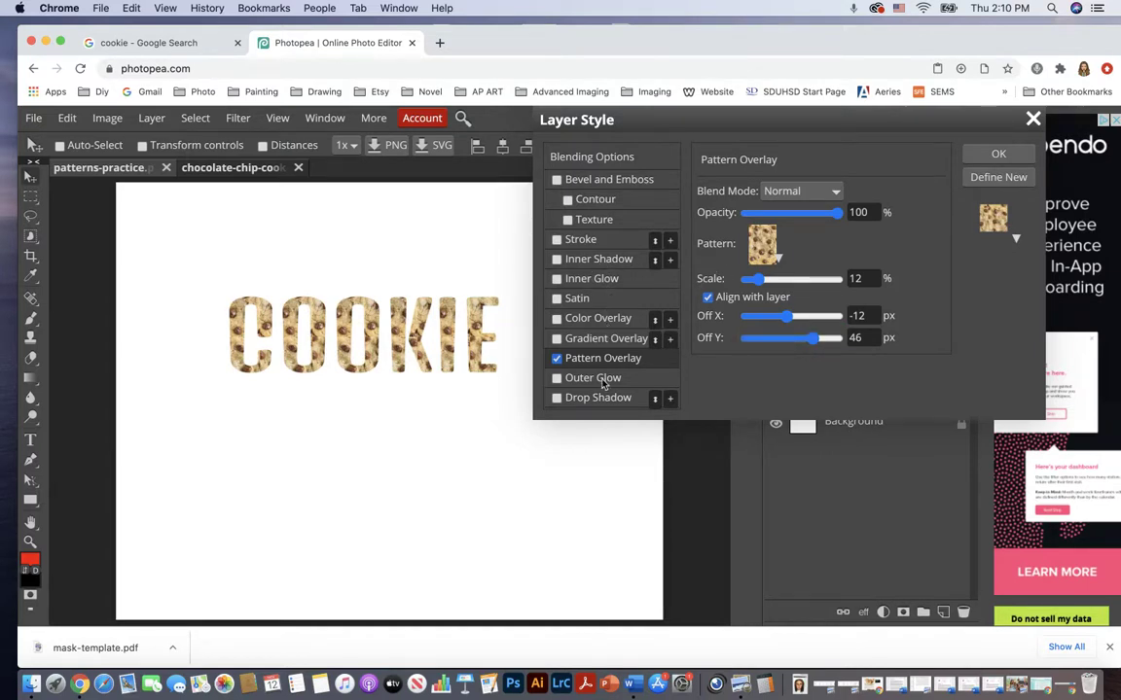
left_click(581, 241)
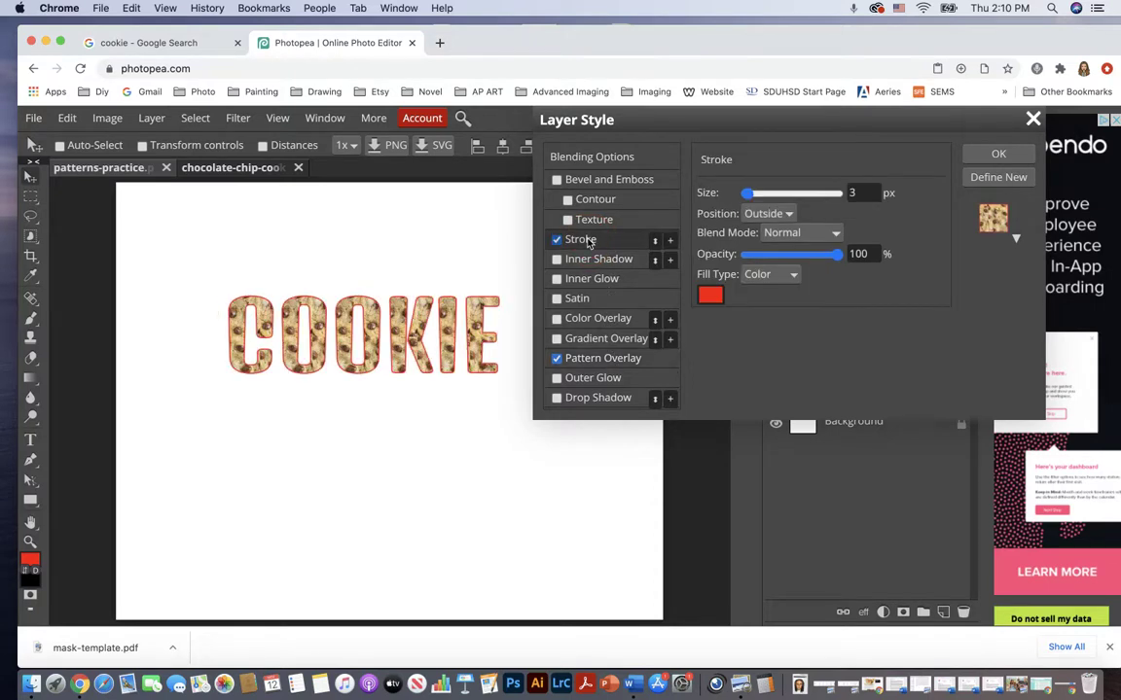
- Change the COOKIE stroke colour from red to near-black and enable a drop shadow
left_click(709, 295)
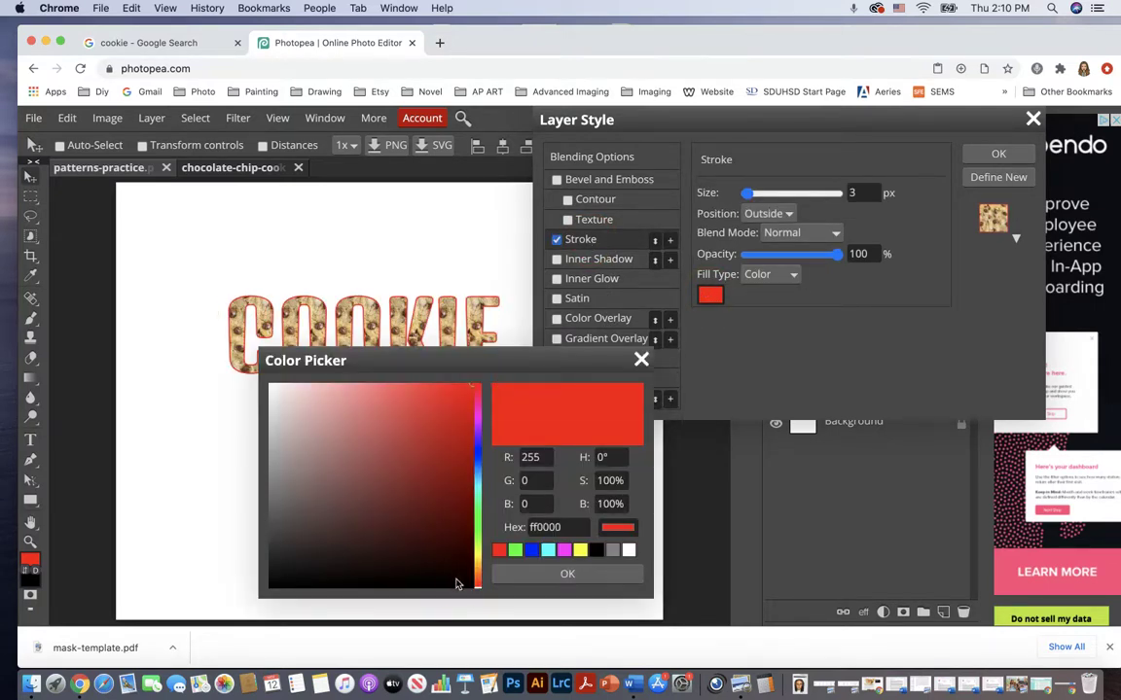
left_click(456, 580)
left_click(608, 577)
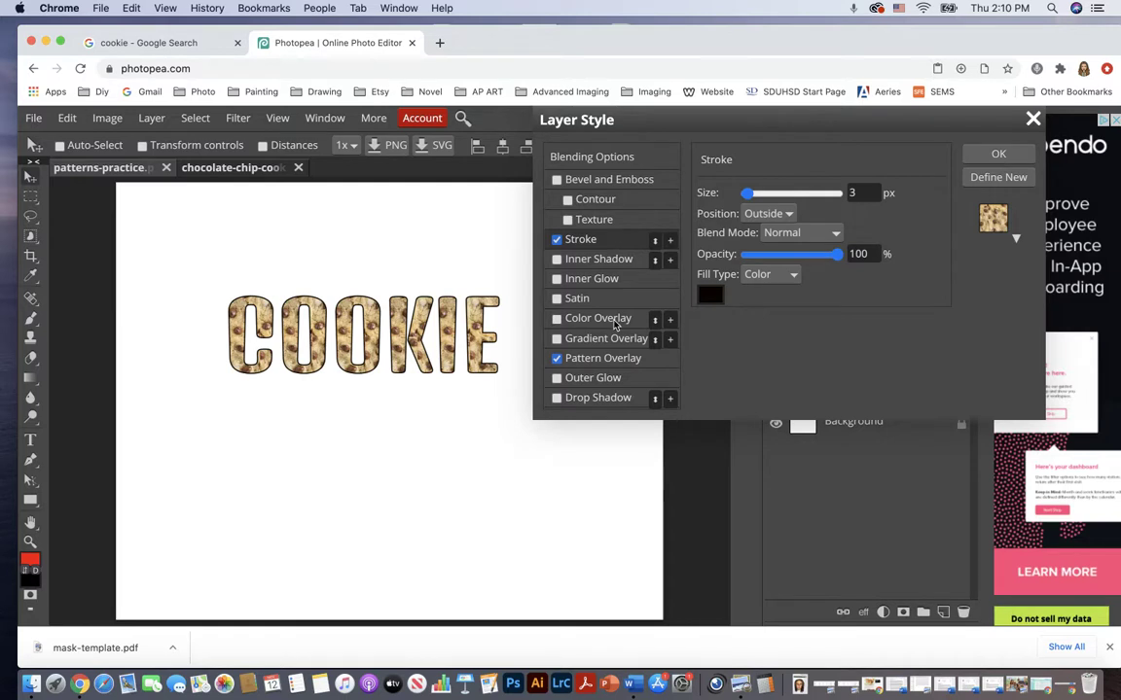
left_click(612, 401)
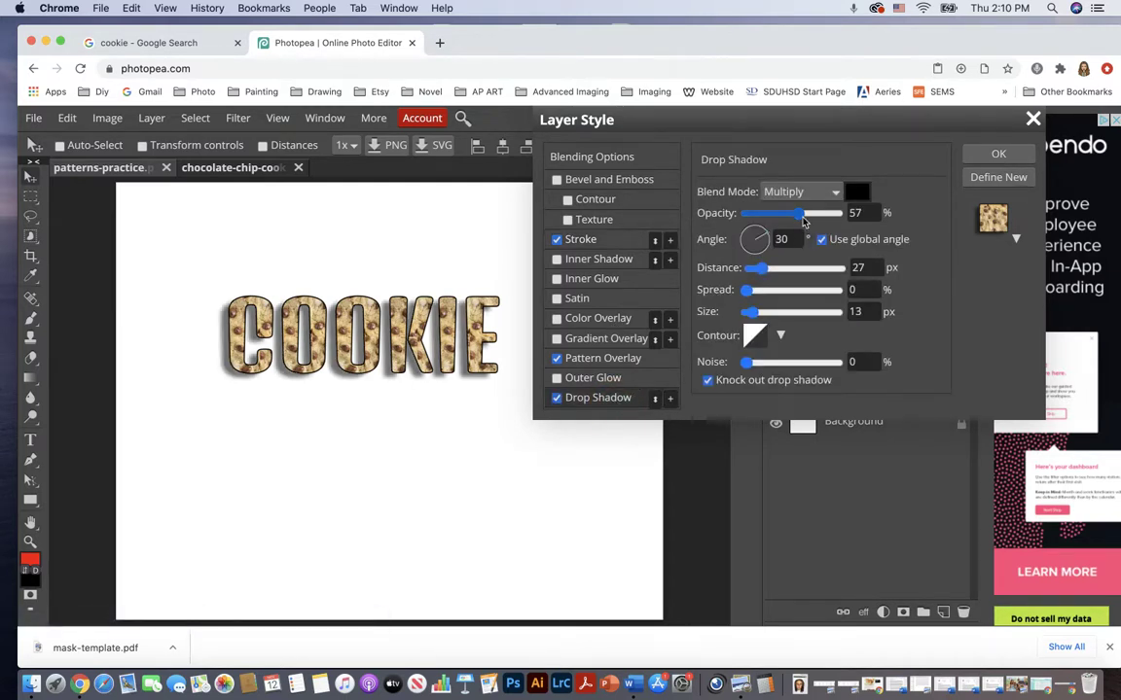
- Raise the drop shadow opacity to 96% and set its distance to 23 px
left_click_drag(802, 220, 840, 220)
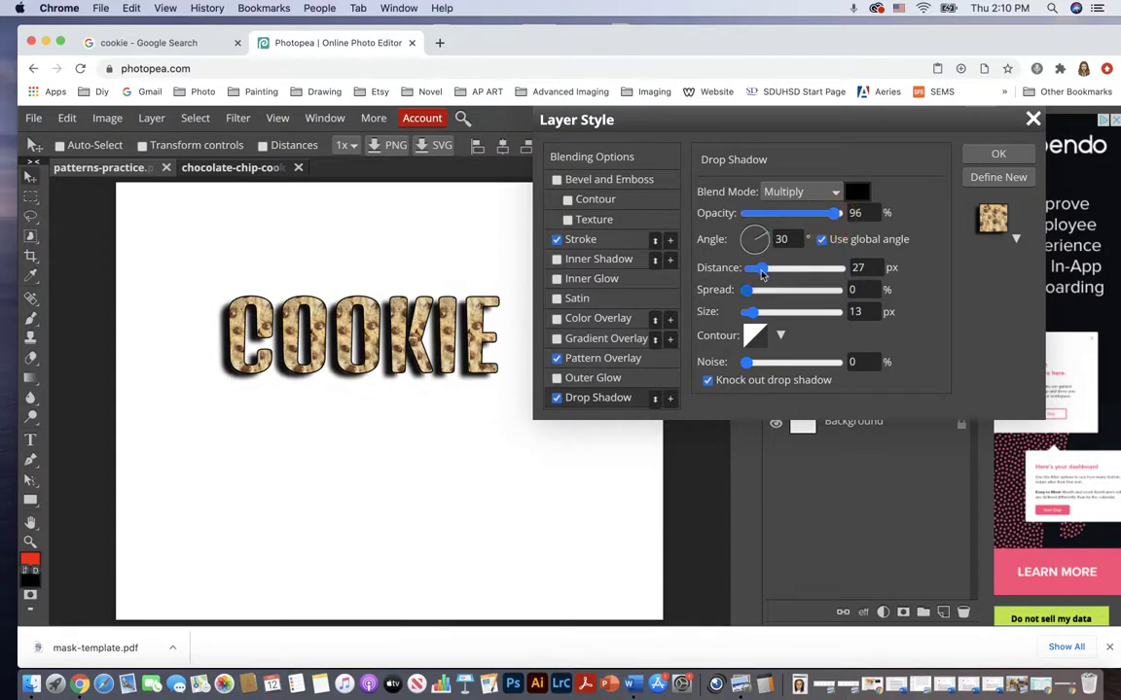
left_click_drag(762, 274, 756, 314)
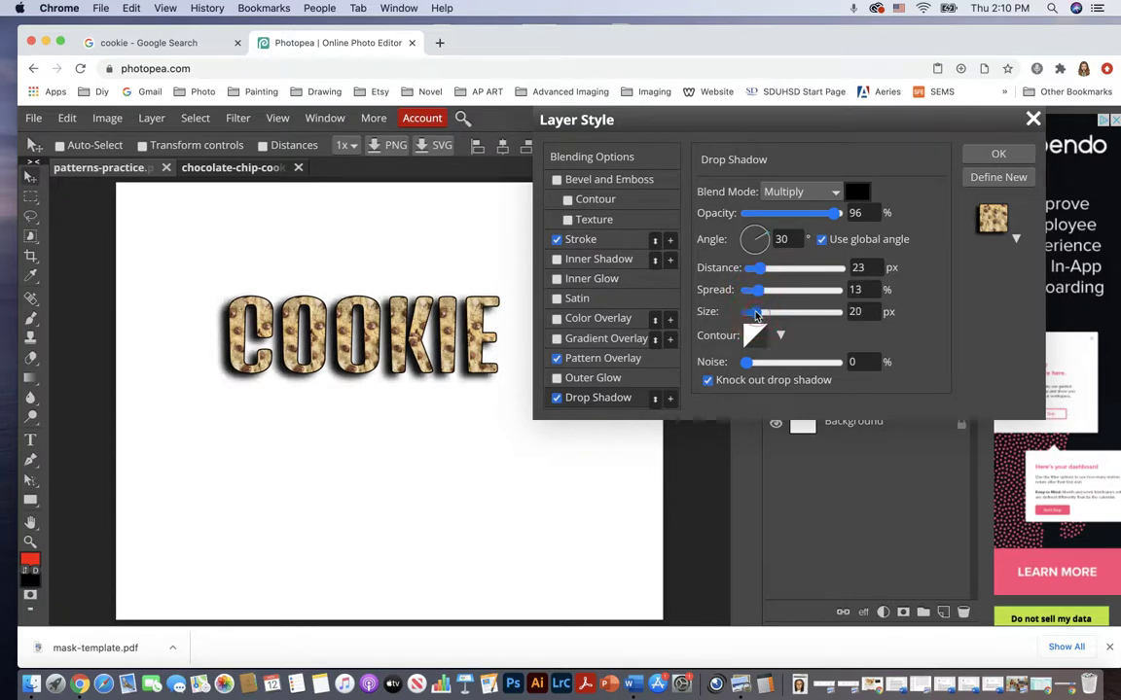